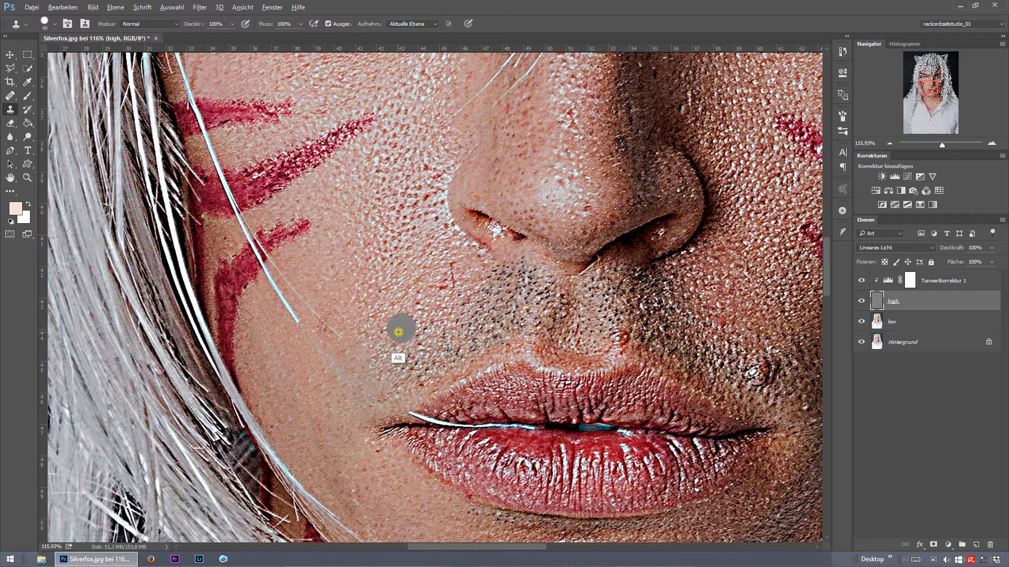
Enlarge the Clone Stamp brush and clone smoother skin texture over the chin on the 'high' layer
scroll(362, 300, right, 3)
scroll(342, 365, down, 4)
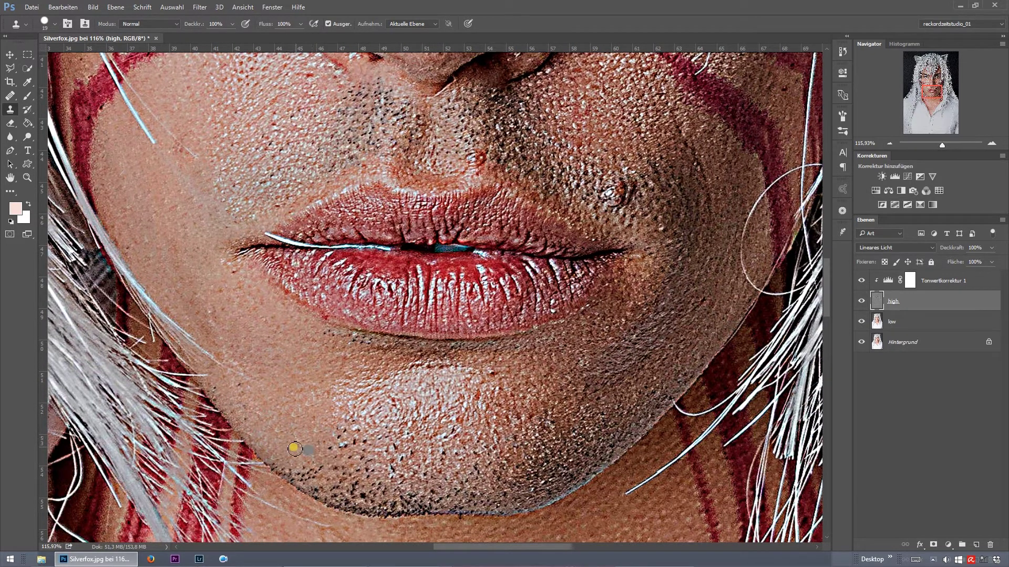
drag(387, 410, 416, 443)
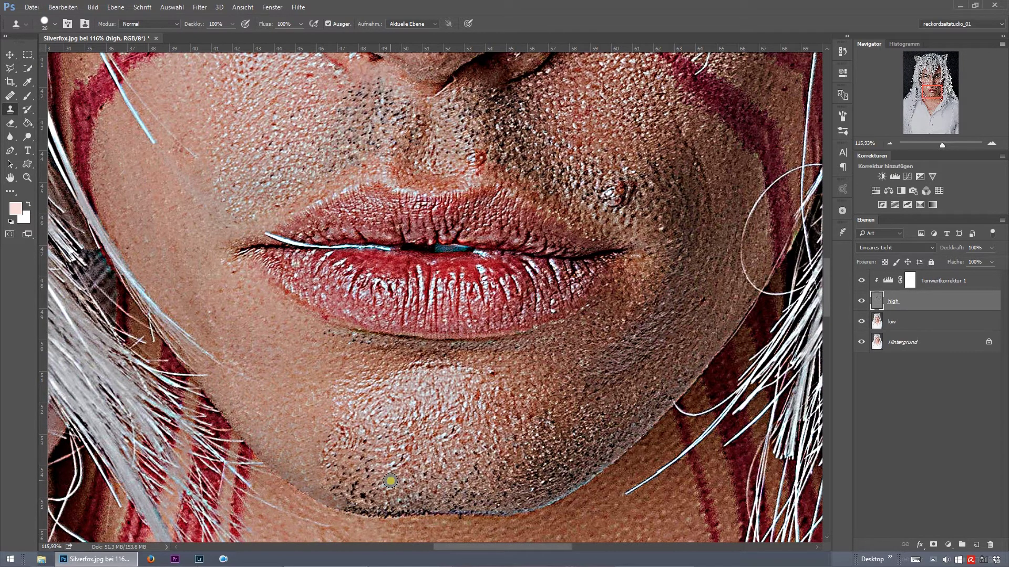
scroll(354, 485, up, 3)
scroll(462, 236, down, 6)
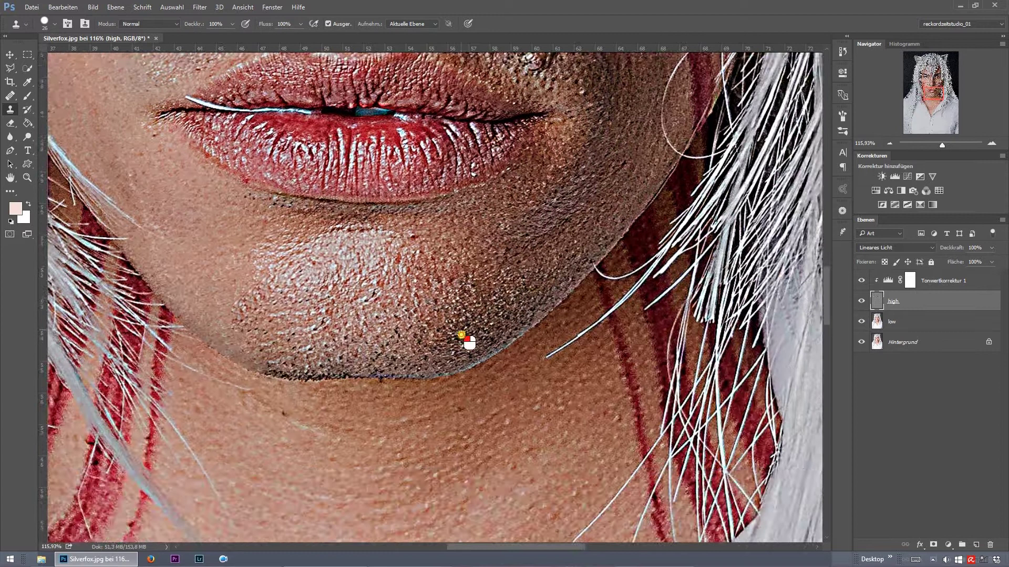
scroll(462, 338, up, 2)
drag(310, 372, 370, 429)
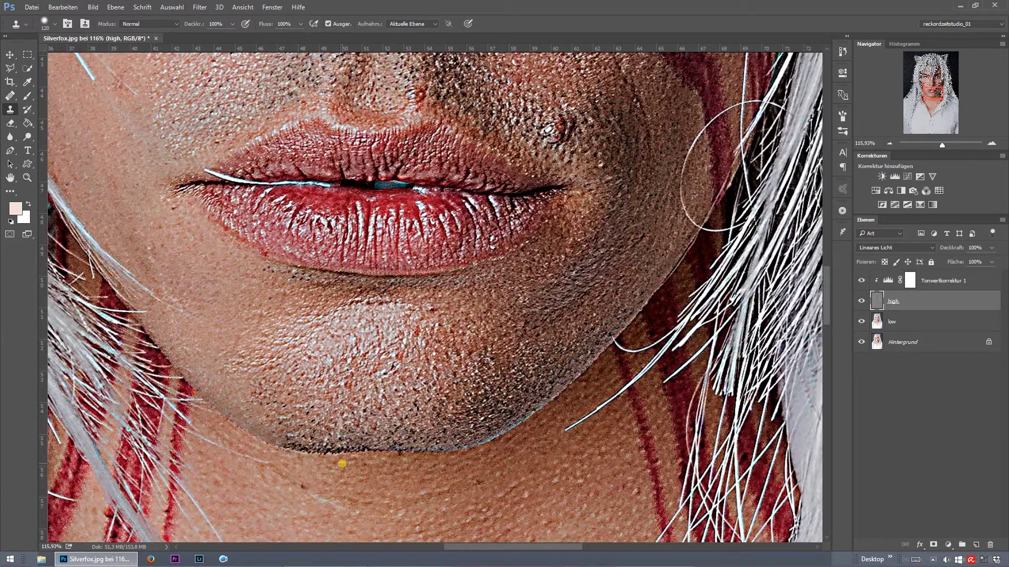
Shrink the brush, finish retouching the skin, and fit the whole portrait in the window
right_click(342, 436)
click(354, 439)
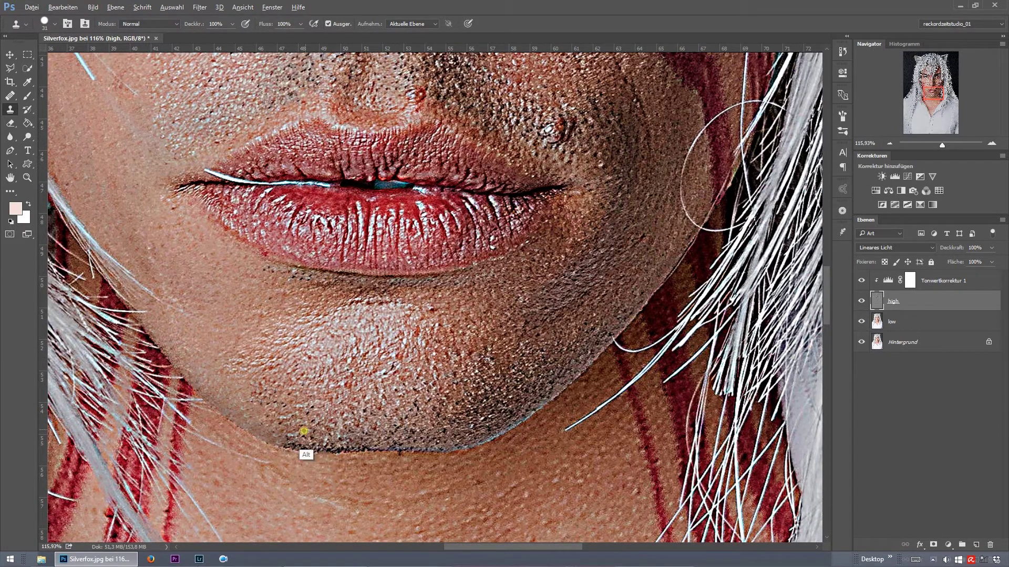
scroll(396, 402, down, 3)
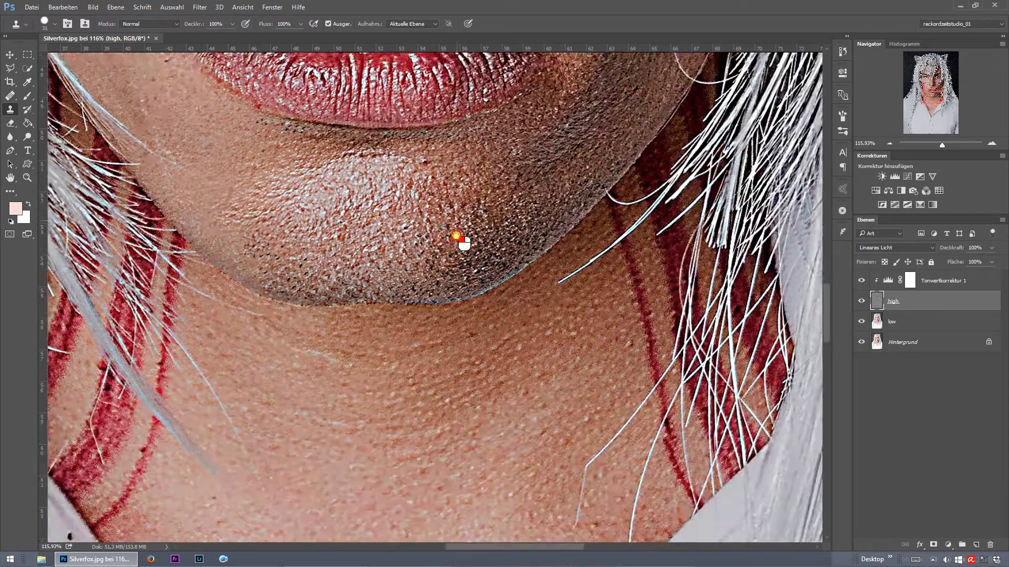
scroll(462, 237, down, 4)
scroll(162, 341, down, 2)
scroll(344, 401, up, 6)
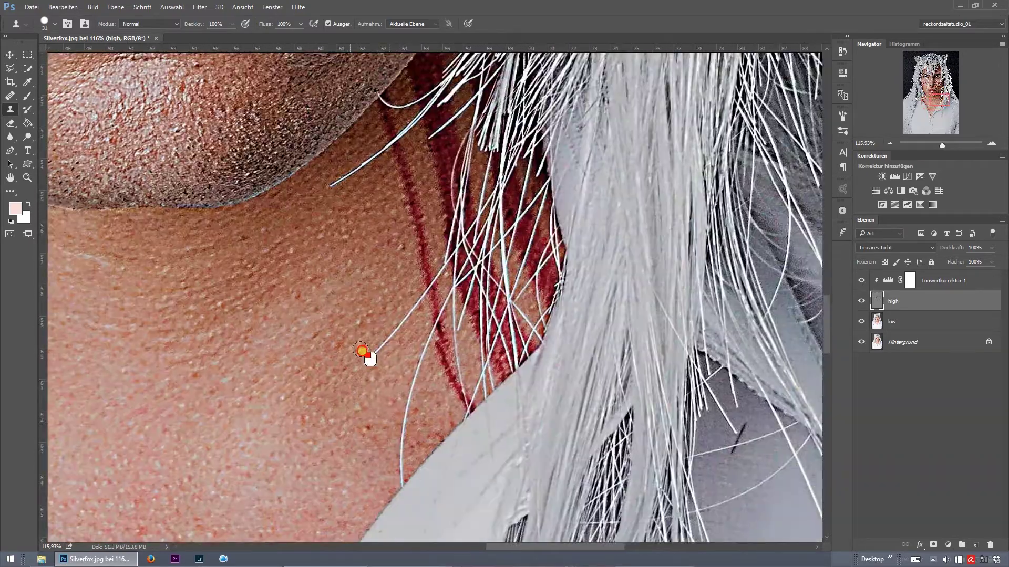
scroll(412, 367, up, 5)
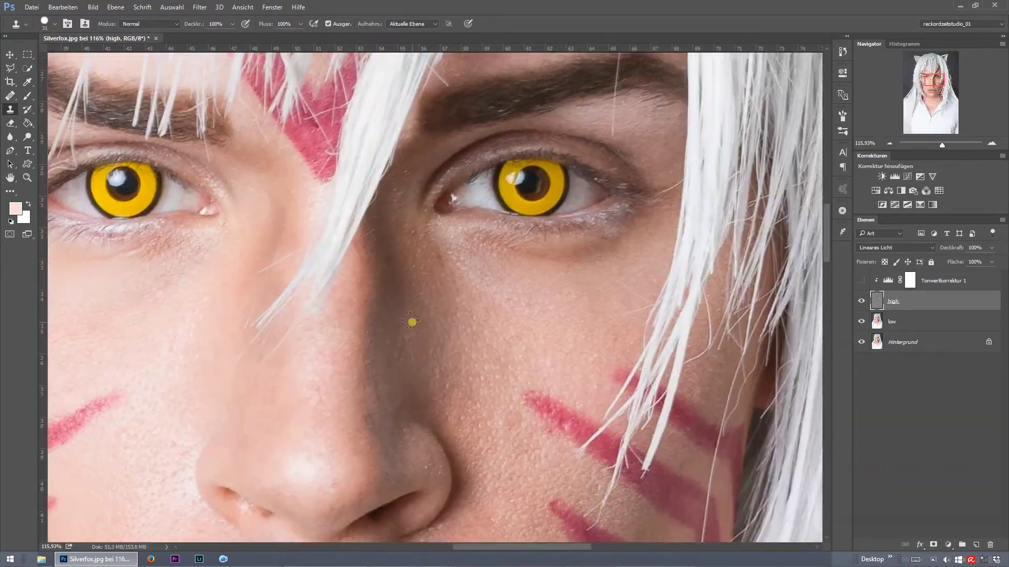
scroll(547, 435, up, 3)
scroll(547, 435, left, 4)
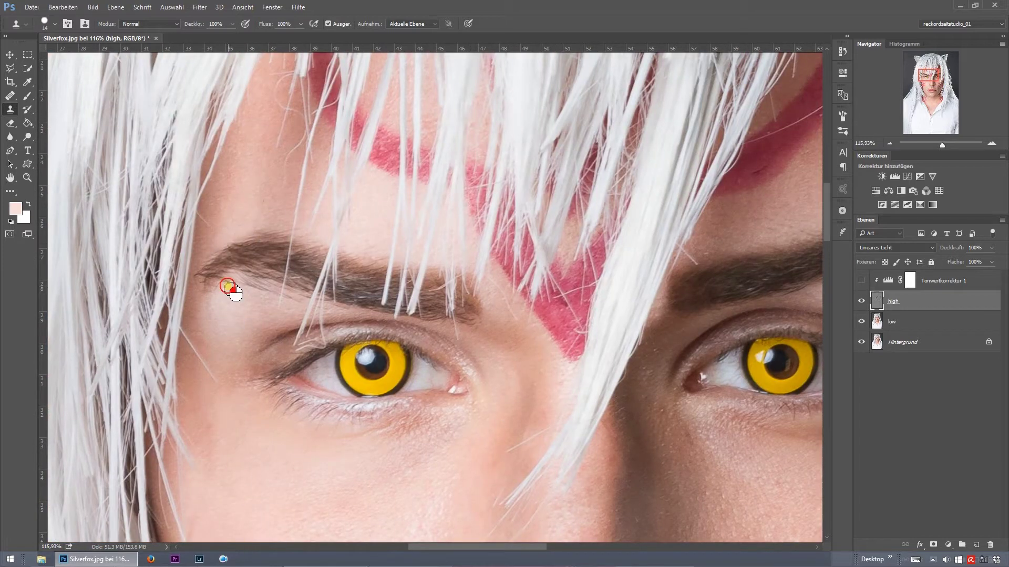
scroll(513, 289, right, 5)
scroll(512, 223, up, 5)
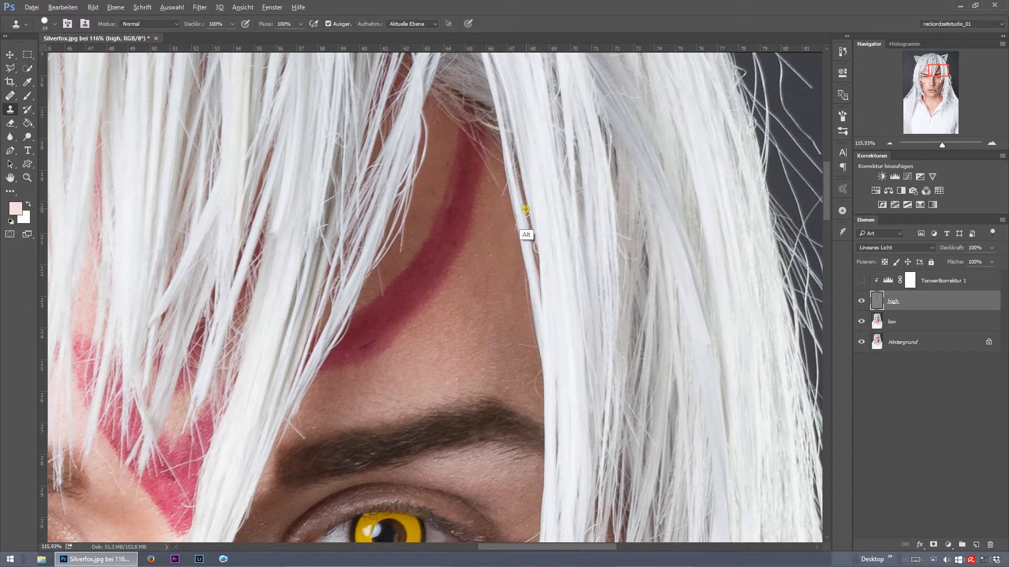
scroll(572, 315, up, 5)
key(ctrl+0)
alt+click(862, 342)
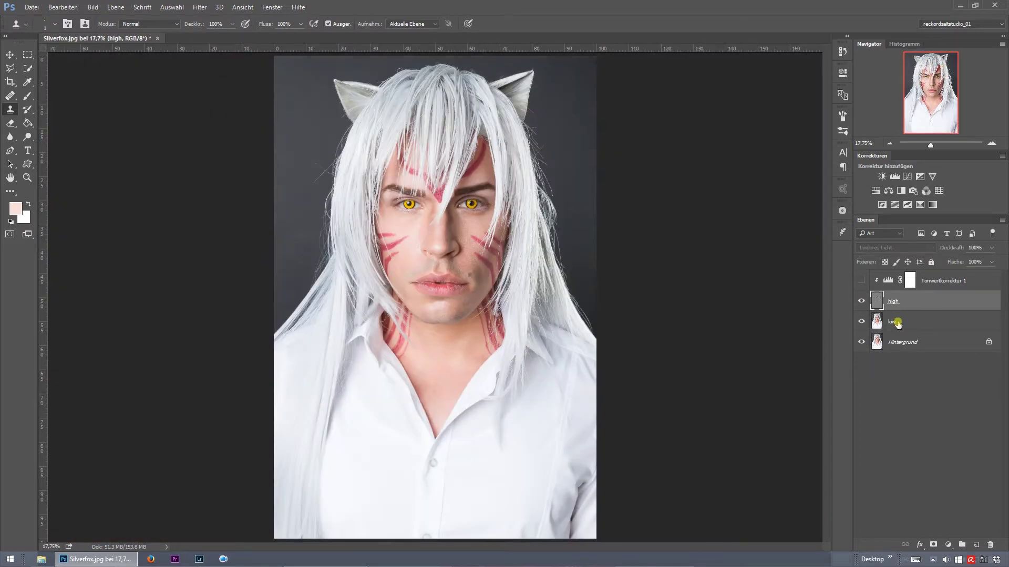
Add a layer below 'high' and brush sampled skin and red stripe colours over the cheek
ctrl+click(976, 544)
key(b)
scroll(146, 68, up, 3)
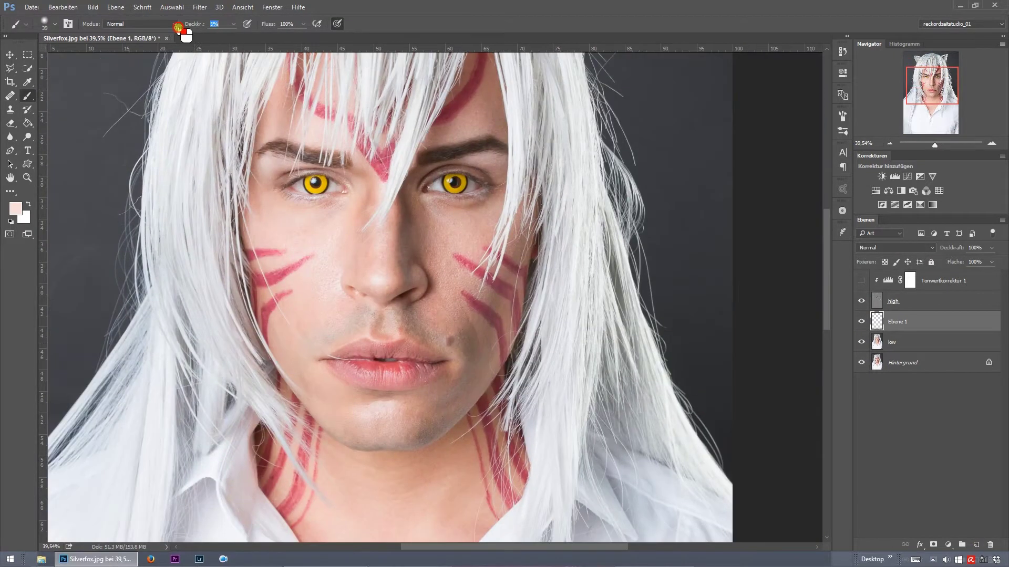
alt+click(448, 334)
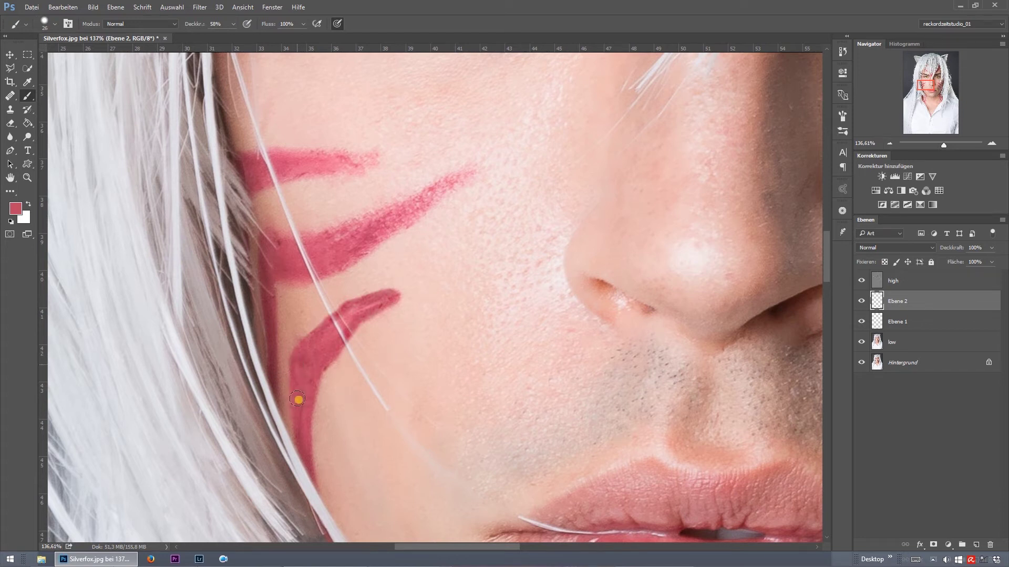
alt+click(402, 316)
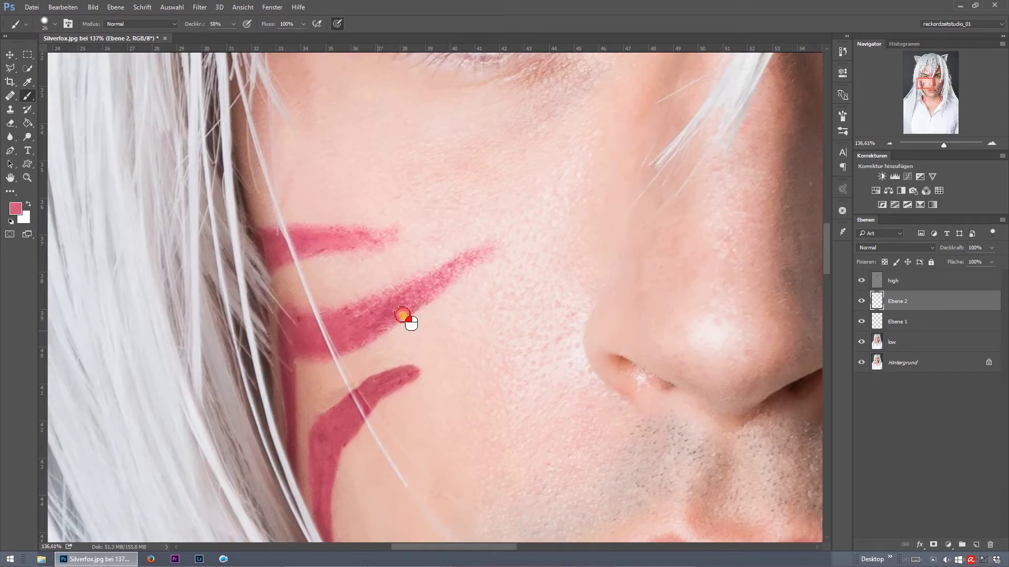
scroll(394, 275, up, 3)
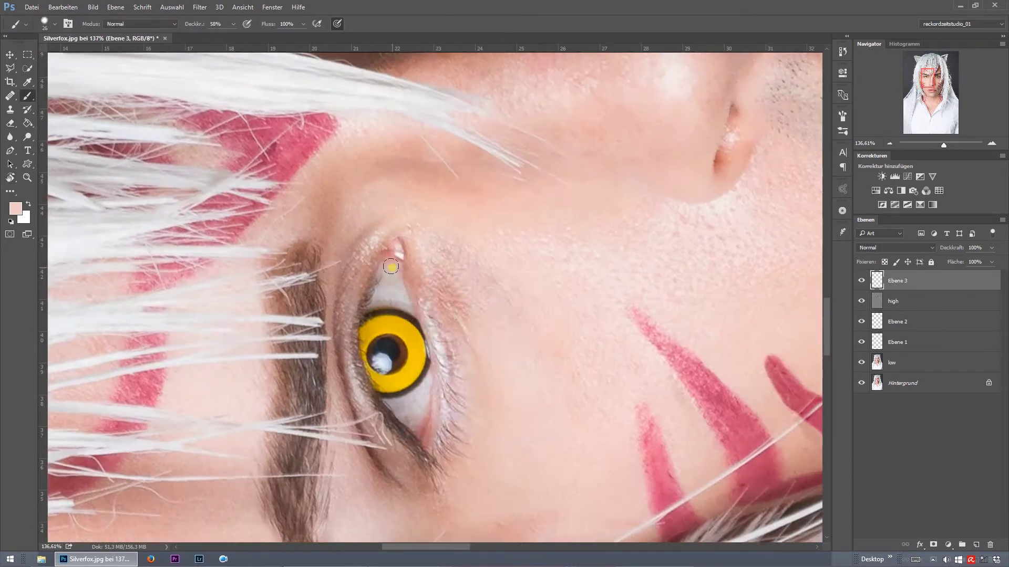
right_click(397, 270)
Start a Puppet Warp on the selected face and pin the mesh at the eyes
key(x)
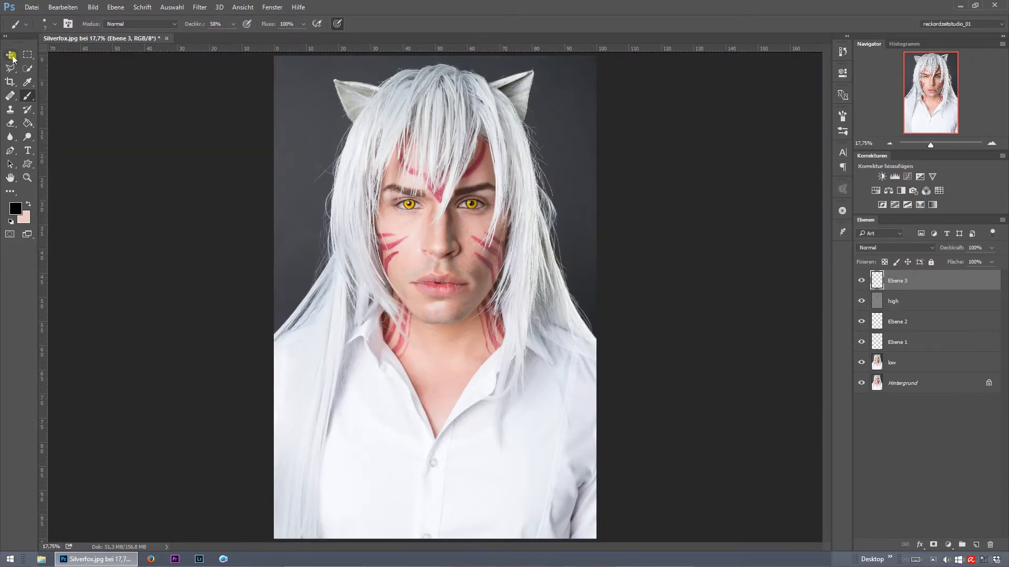
click(63, 6)
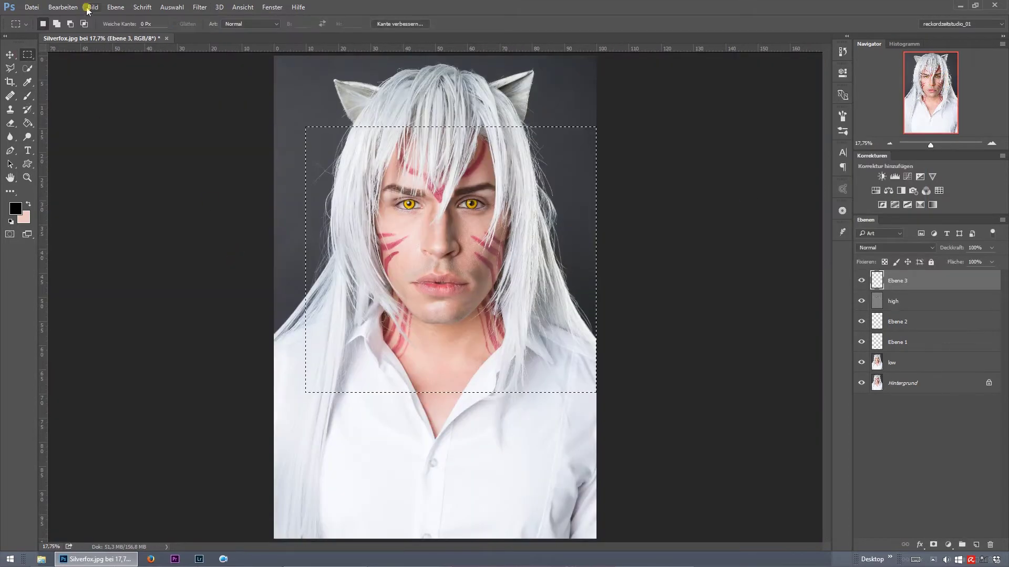
click(79, 193)
click(396, 291)
click(440, 324)
drag(439, 324, 439, 330)
Adjust both eye pins, anchor pins above the eyes, apply the warp and deselect
drag(419, 203, 411, 205)
drag(490, 205, 494, 205)
click(487, 181)
click(390, 181)
key(Return)
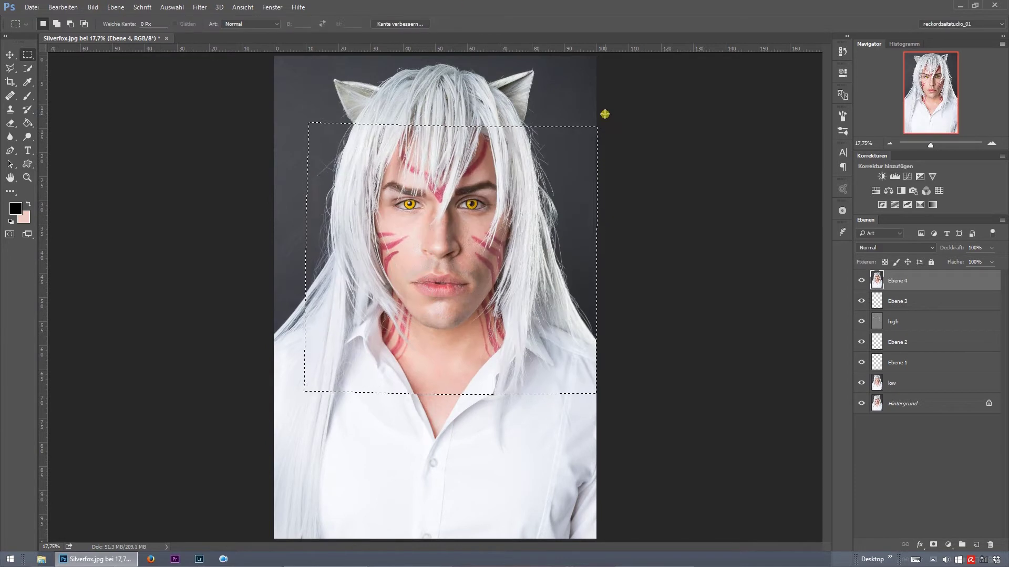
key(ctrl+d)
Hide the warped layer behind a black mask and set up a white brush
alt+click(933, 545)
key(b)
key(d)
key(x)
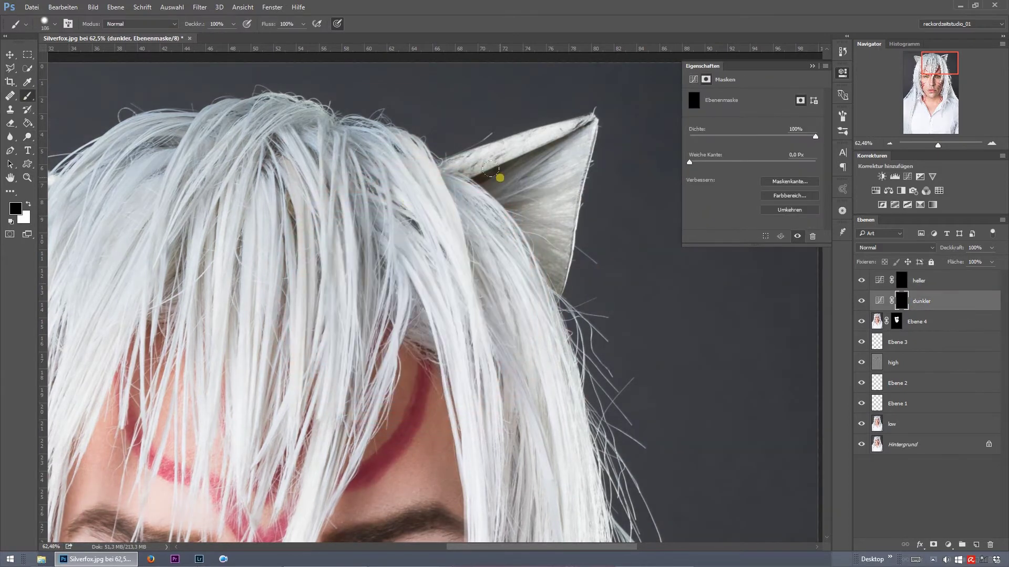
Paint the darkening Curves mask over the cat ear and around both eyes
key(x)
key(bracketleft)
key(bracketleft)
key(bracketleft)
mouse_move(581, 162)
mouse_down()
mouse_move(532, 203)
mouse_move(573, 210)
mouse_up()
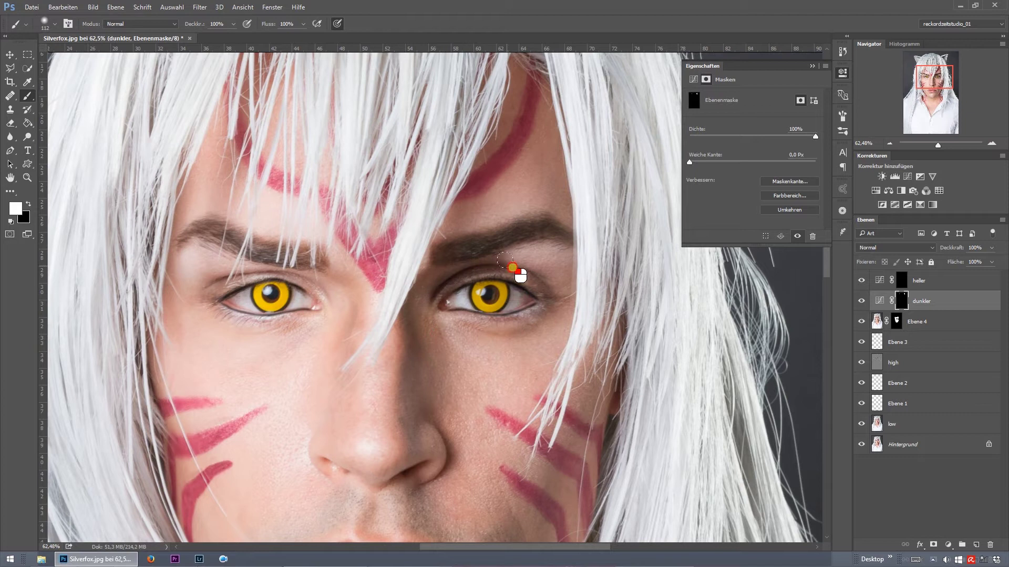
drag(512, 267, 570, 279)
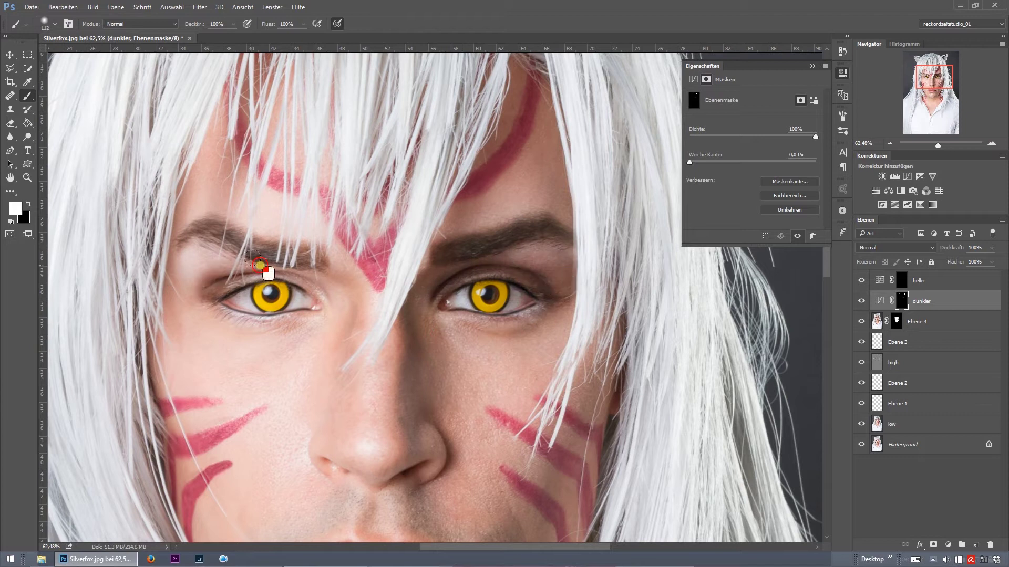
drag(263, 268, 209, 303)
Switch to the brightening Curves layer with a smaller brush at 18% opacity
scroll(540, 312, down, 5)
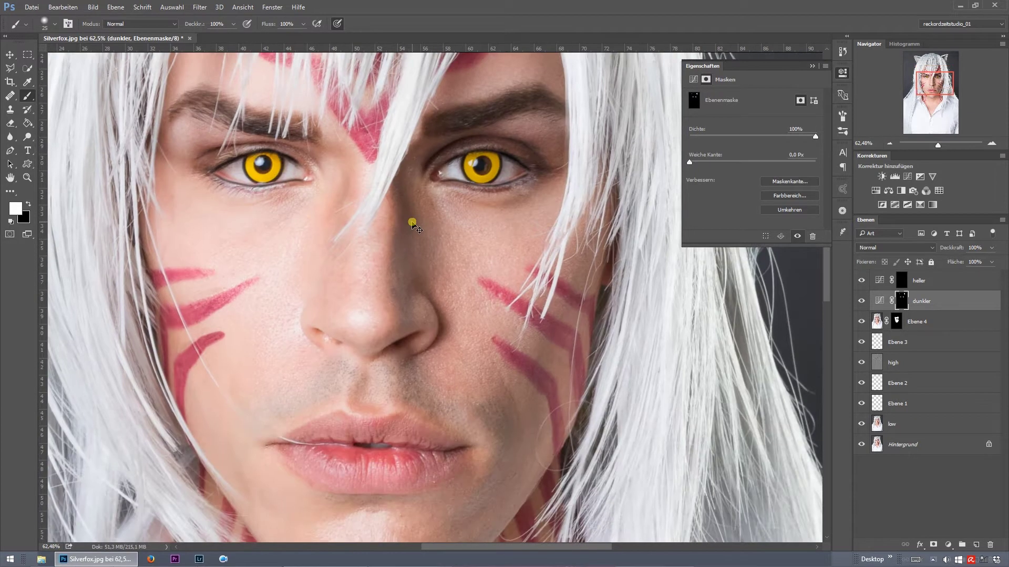
scroll(434, 170, down, 7)
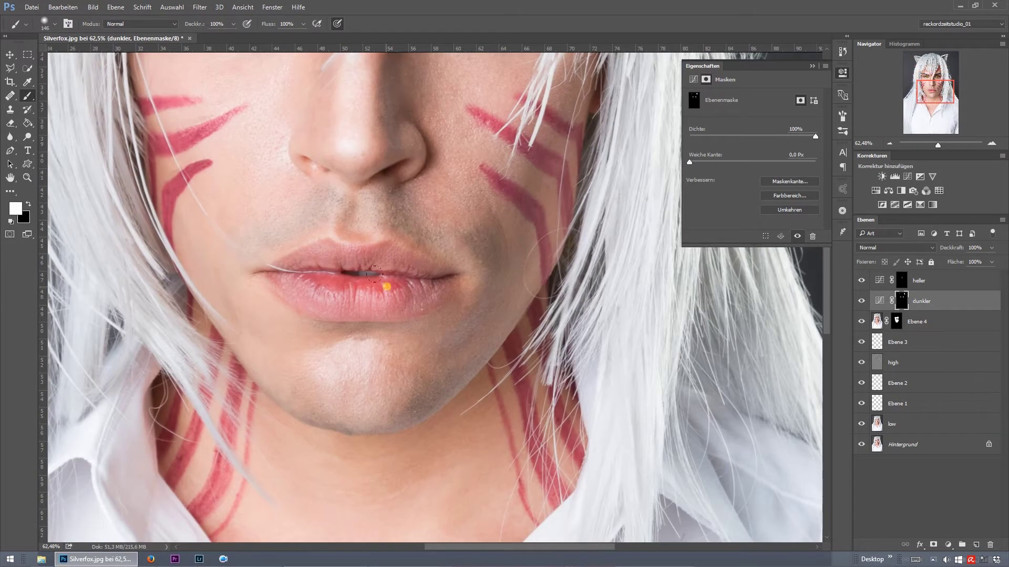
key(alt+bracketright)
key(1)
key(8)
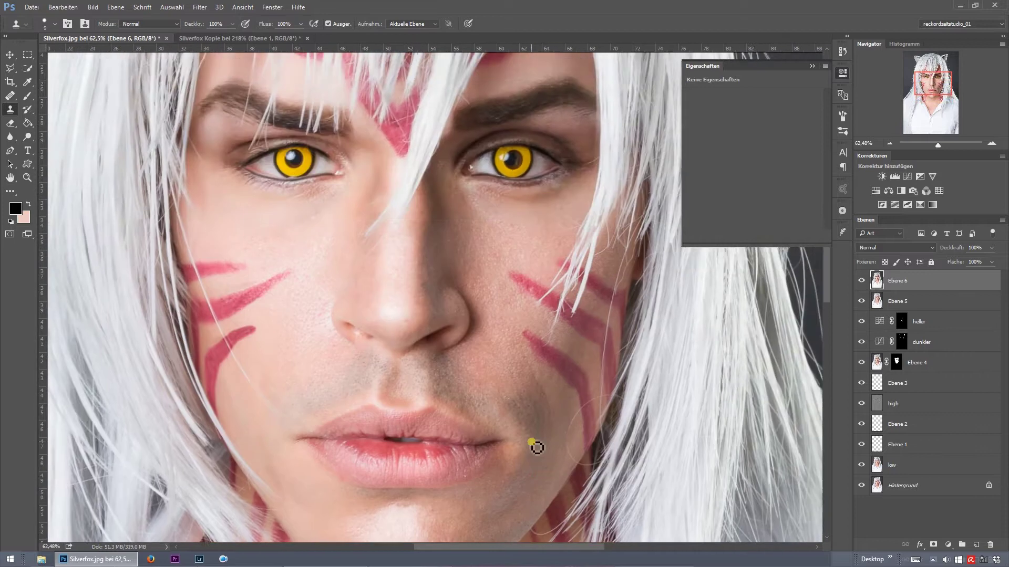
Convert the merged layer to a smart object, apply Camera Raw, invert its mask, and set up a white brush
right_click(904, 281)
click(833, 189)
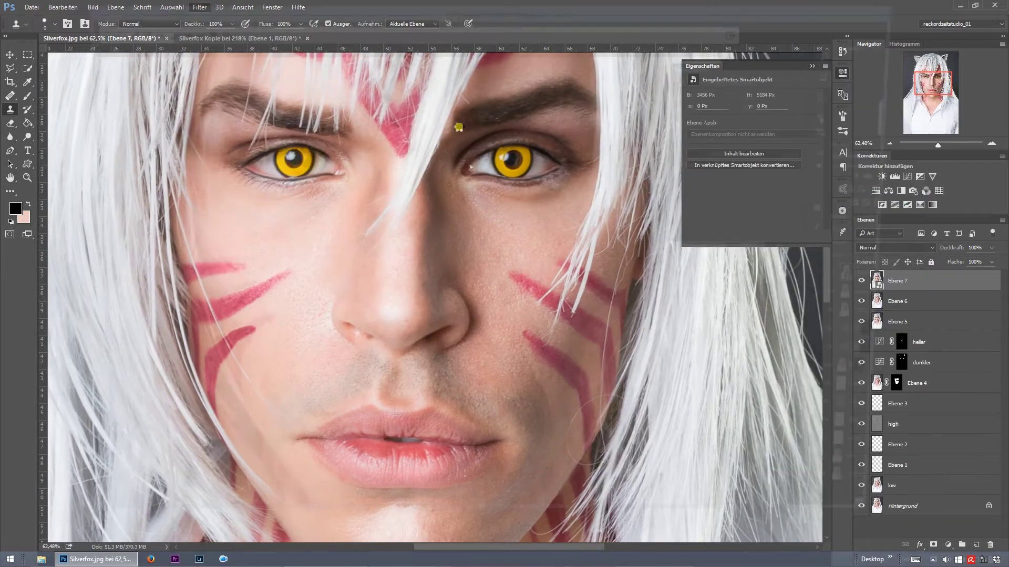
key(ctrl+shift+a)
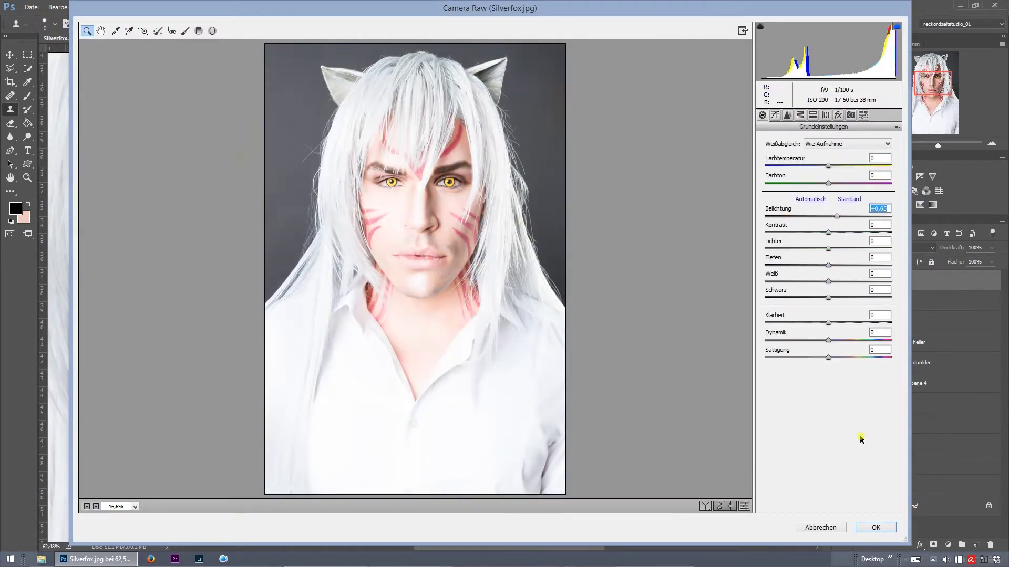
click(876, 528)
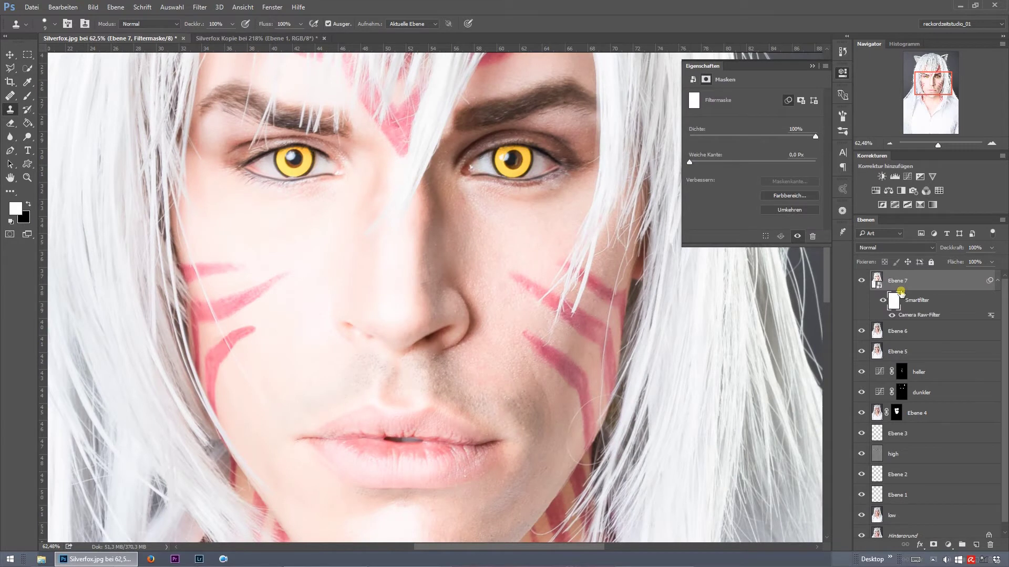
key(ctrl+i)
key(b)
key(d)
key(x)
Paint the Camera Raw effect onto the cheek, temple, brow and eye area
mouse_move(305, 315)
mouse_down()
mouse_move(294, 368)
mouse_move(231, 414)
mouse_move(483, 421)
mouse_up()
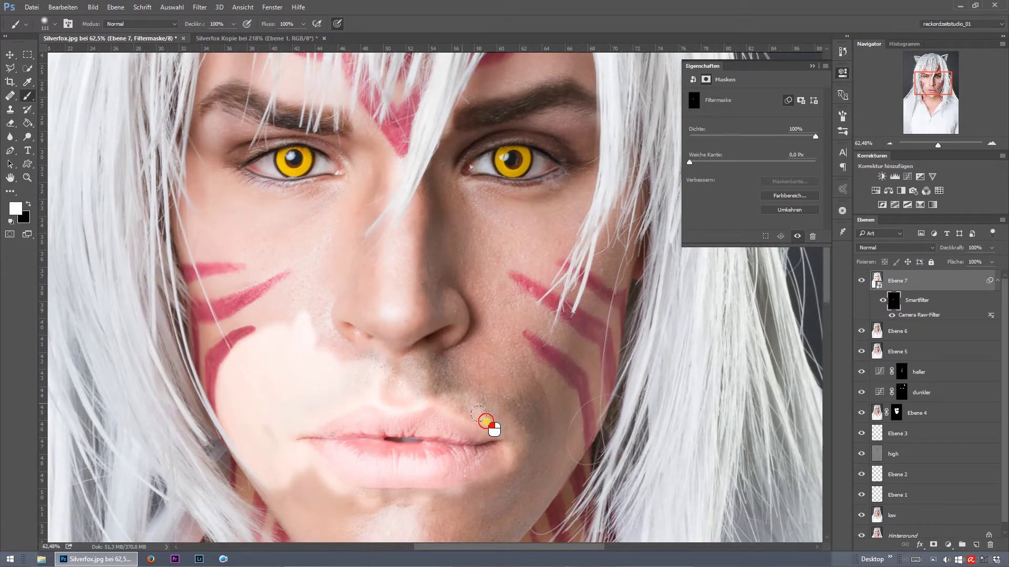
scroll(266, 299, down, 3)
mouse_move(266, 299)
mouse_down()
mouse_move(385, 436)
mouse_move(360, 388)
mouse_up()
scroll(360, 388, up, 5)
mouse_move(221, 253)
mouse_down()
mouse_move(255, 299)
mouse_move(356, 309)
mouse_move(462, 284)
mouse_up()
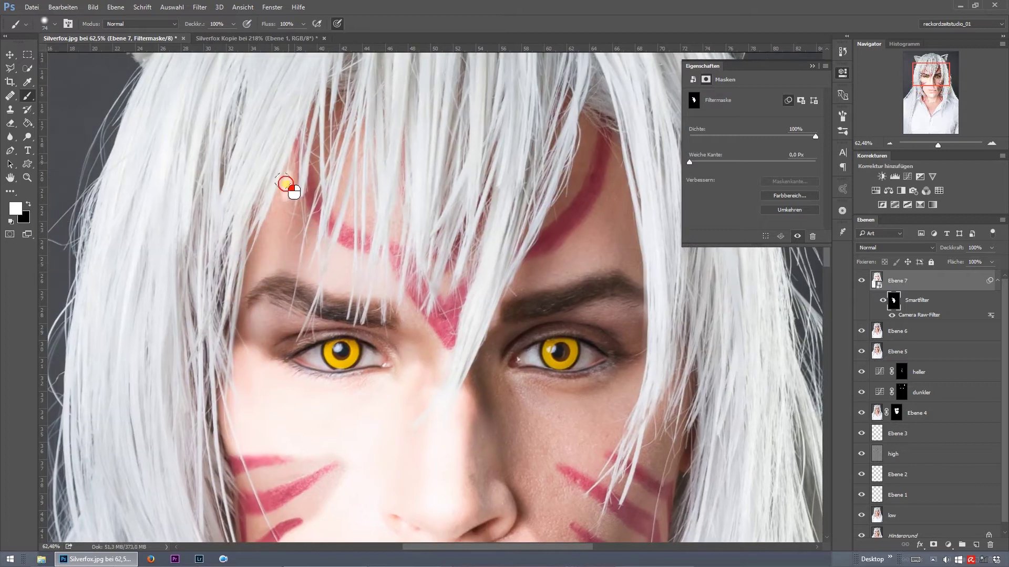
drag(288, 180, 254, 277)
mouse_move(421, 363)
mouse_down()
mouse_move(364, 263)
mouse_move(259, 268)
mouse_up()
Extend the smoothing across the right cheek edge, cheek and jaw
scroll(420, 361, down, 3)
scroll(420, 361, down, 3)
drag(467, 379, 463, 304)
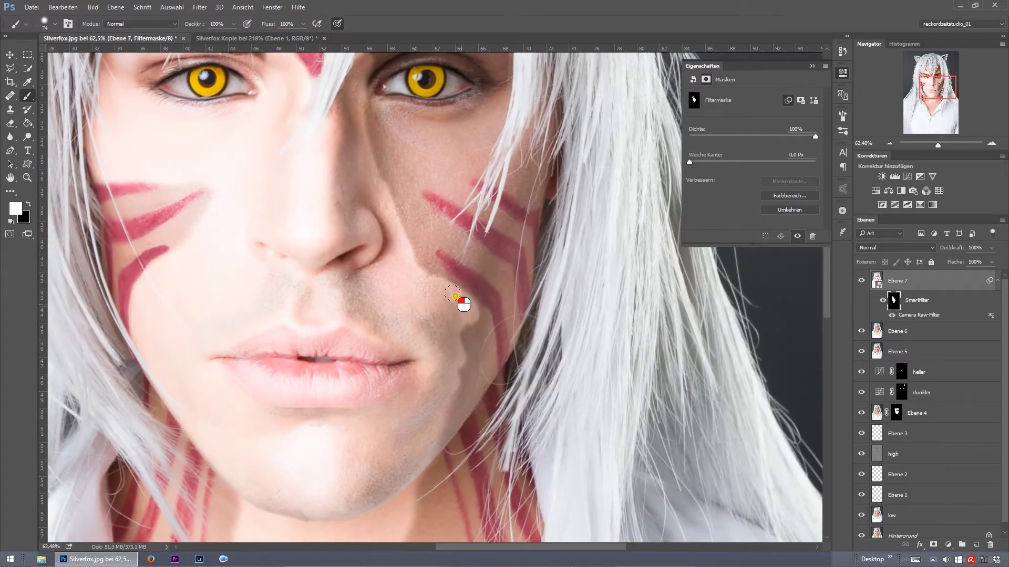
scroll(432, 394, up, 3)
drag(349, 244, 365, 401)
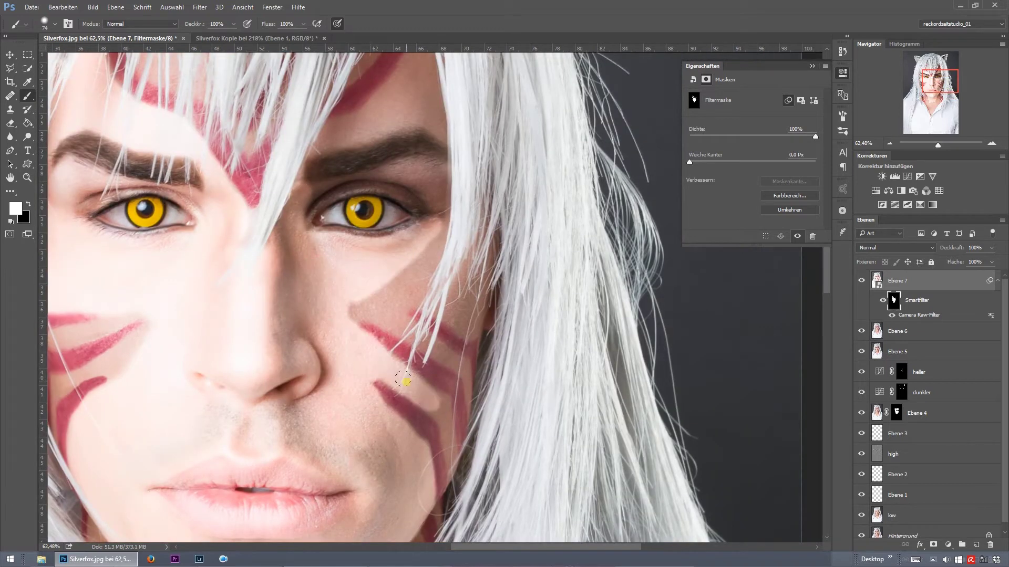
scroll(368, 397, down, 2)
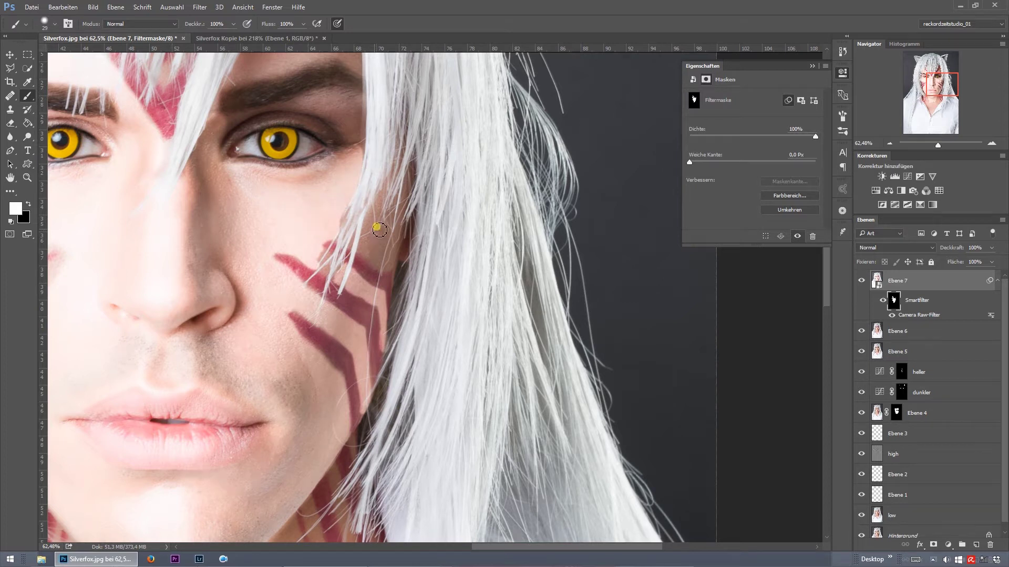
scroll(376, 252, up, 2)
mouse_move(374, 293)
mouse_down()
mouse_move(457, 180)
mouse_move(473, 334)
mouse_up()
scroll(431, 226, up, 2)
With a smaller brush, smooth the skin along the V-neck edge and chest
right_click(462, 342)
scroll(409, 337, down, 3)
mouse_move(410, 341)
mouse_down()
mouse_move(342, 312)
mouse_move(326, 357)
mouse_up()
scroll(372, 196, down, 5)
scroll(295, 153, down, 5)
drag(295, 153, 396, 412)
scroll(397, 367, down, 2)
mouse_move(396, 357)
mouse_down()
mouse_move(401, 275)
mouse_move(477, 203)
mouse_move(441, 298)
mouse_move(541, 209)
mouse_up()
scroll(401, 275, up, 4)
scroll(441, 297, up, 4)
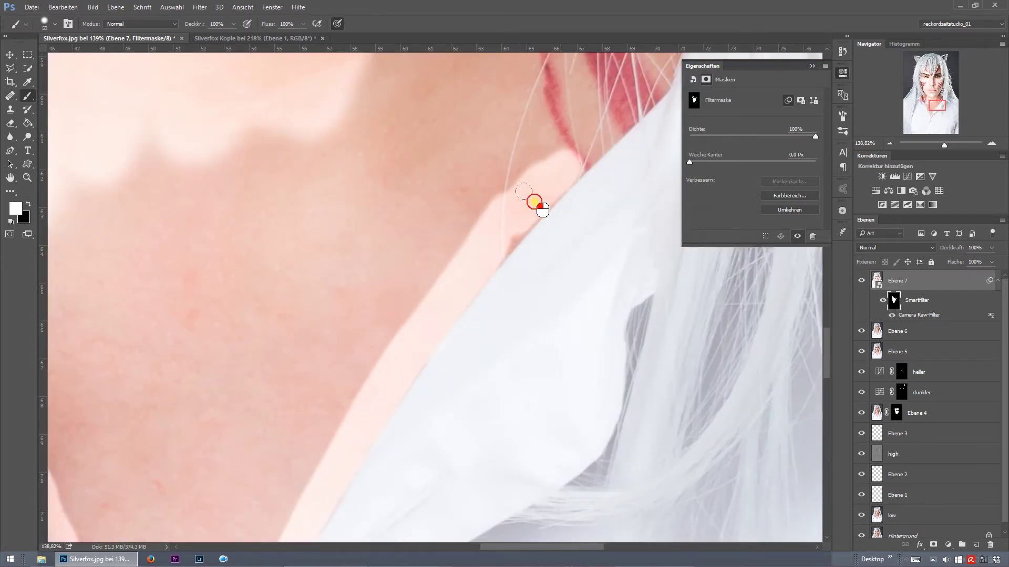
scroll(541, 209, up, 5)
mouse_move(382, 254)
mouse_down()
mouse_move(461, 456)
mouse_move(439, 205)
mouse_move(522, 446)
mouse_move(480, 90)
mouse_move(630, 445)
mouse_up()
Paint smoothing into the V-neck skin and along the cheek stripe
scroll(480, 90, up, 3)
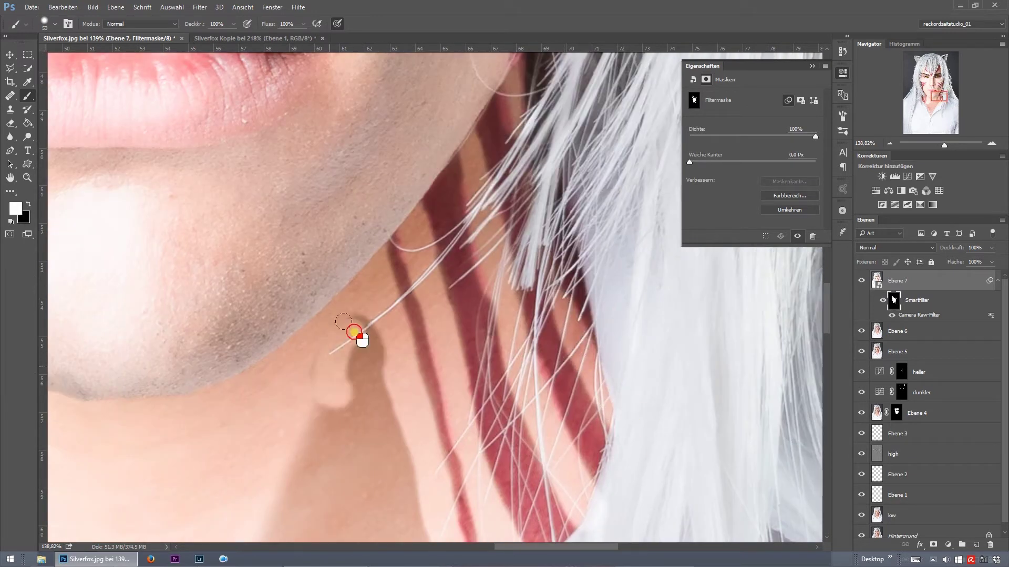
scroll(355, 332, down, 3)
scroll(439, 315, down, 3)
scroll(416, 231, left, 5)
mouse_move(345, 329)
mouse_down()
mouse_move(422, 399)
mouse_move(401, 248)
mouse_up()
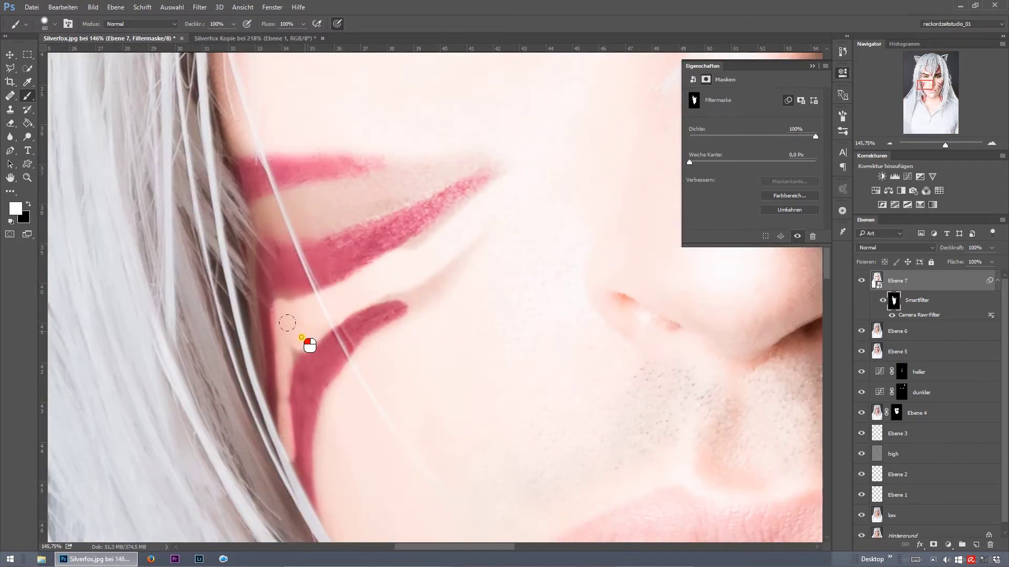
drag(457, 211, 371, 172)
Smooth the forehead skin beside the hair, along the hairline and the brow
key(x)
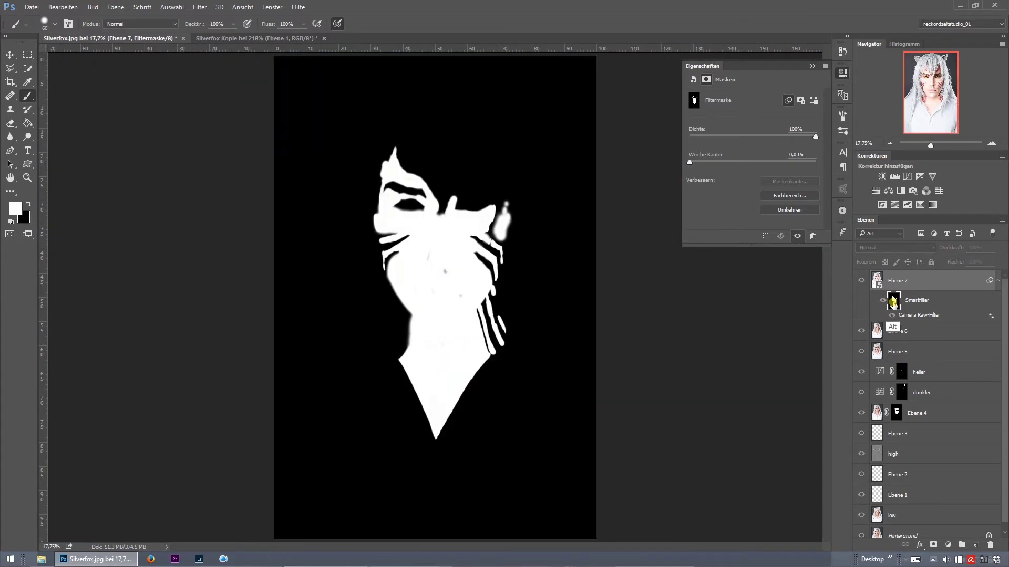
drag(387, 108, 398, 255)
drag(476, 131, 520, 383)
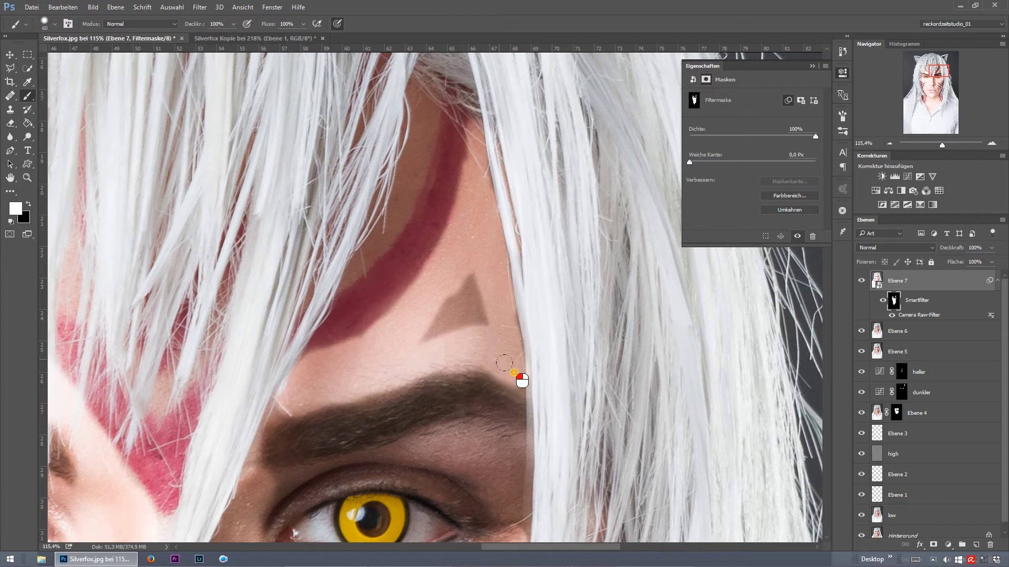
scroll(458, 223, up, 5)
drag(462, 265, 458, 224)
mouse_move(422, 372)
mouse_down()
mouse_move(408, 252)
mouse_move(423, 153)
mouse_up()
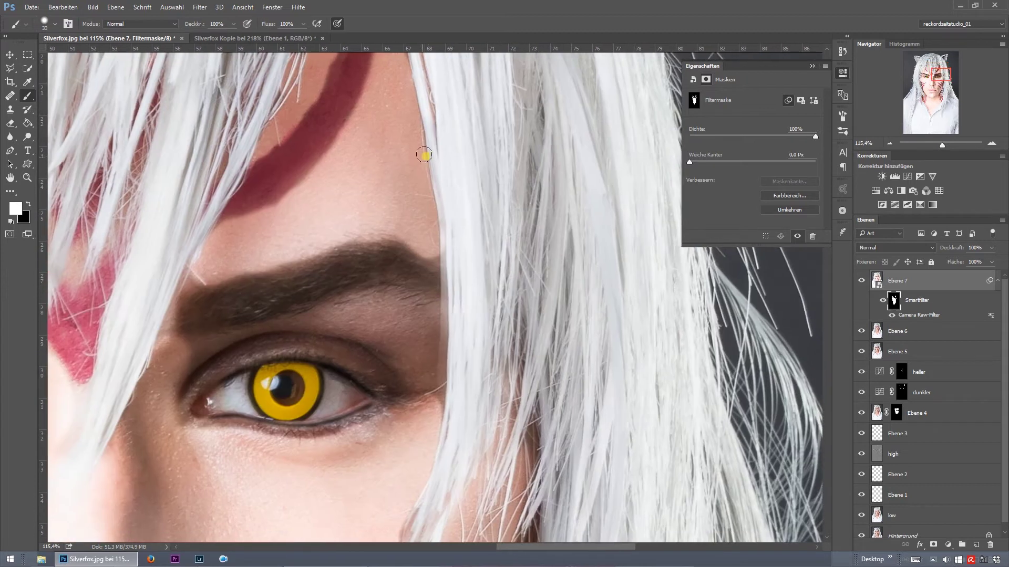
mouse_move(259, 319)
mouse_down()
mouse_move(327, 307)
mouse_move(448, 322)
mouse_up()
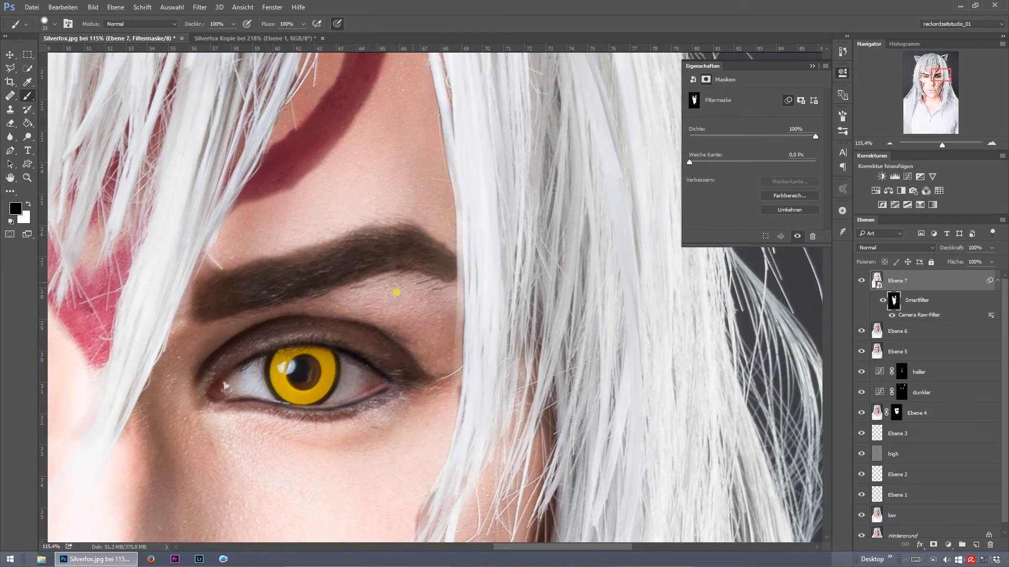
Fit the image on screen and view the filter mask in black and white
scroll(464, 317, down, 3)
alt+click(893, 300)
scroll(323, 170, up, 3)
scroll(323, 169, up, 3)
scroll(316, 258, right, 3)
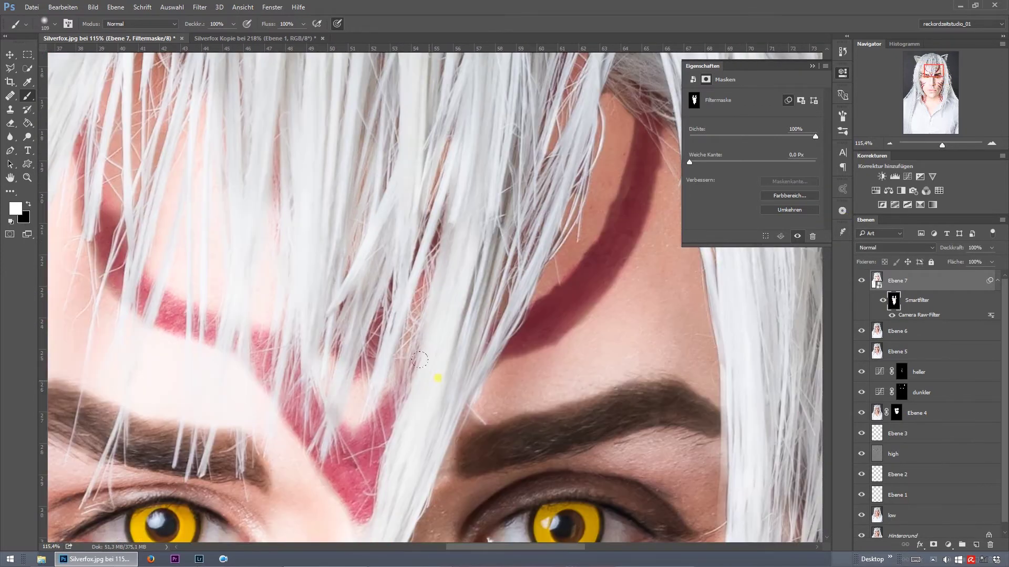
key(ctrl+0)
alt+click(895, 300)
Adjust the smoothed layer's Blend If sliders so its darkest and brightest tones fall through
double_click(935, 281)
mouse_move(803, 260)
mouse_down()
mouse_move(794, 260)
mouse_move(819, 263)
mouse_up()
drag(670, 259, 684, 259)
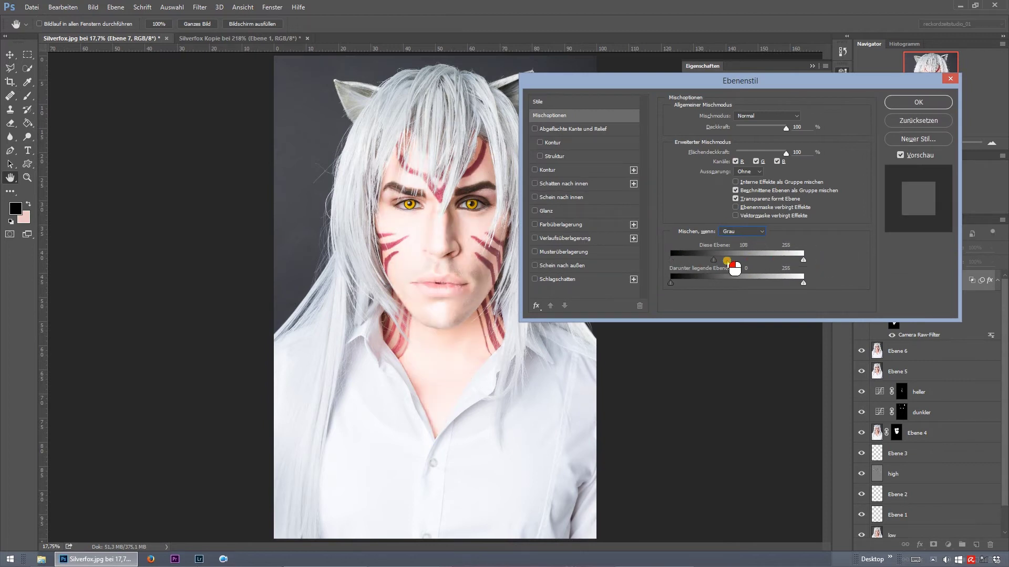
key(Return)
Create a merged copy, warp its lower right corner outward, and add a layer mask
key(ctrl+j)
key(ctrl+t)
drag(596, 539, 636, 540)
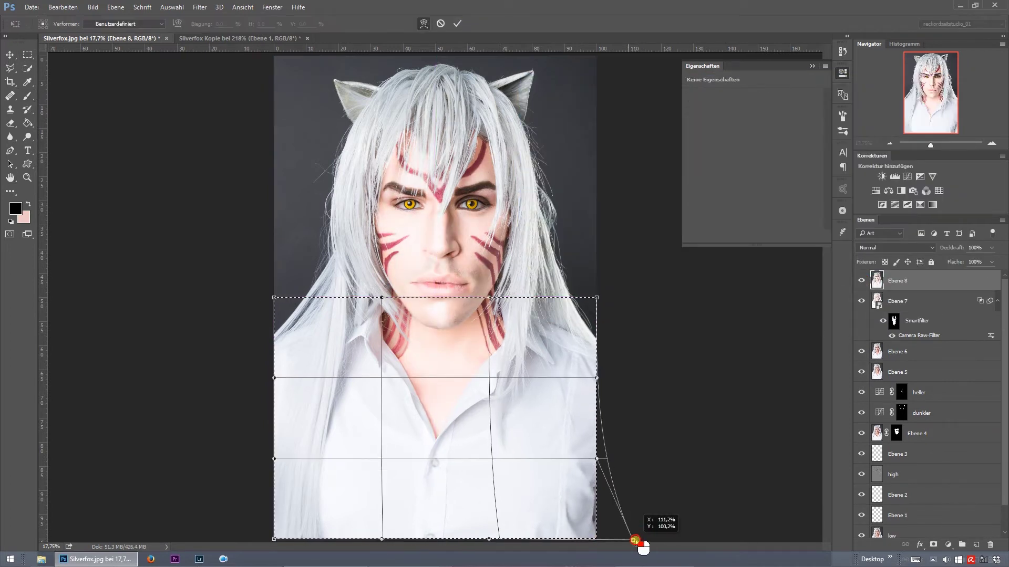
key(Return)
click(933, 545)
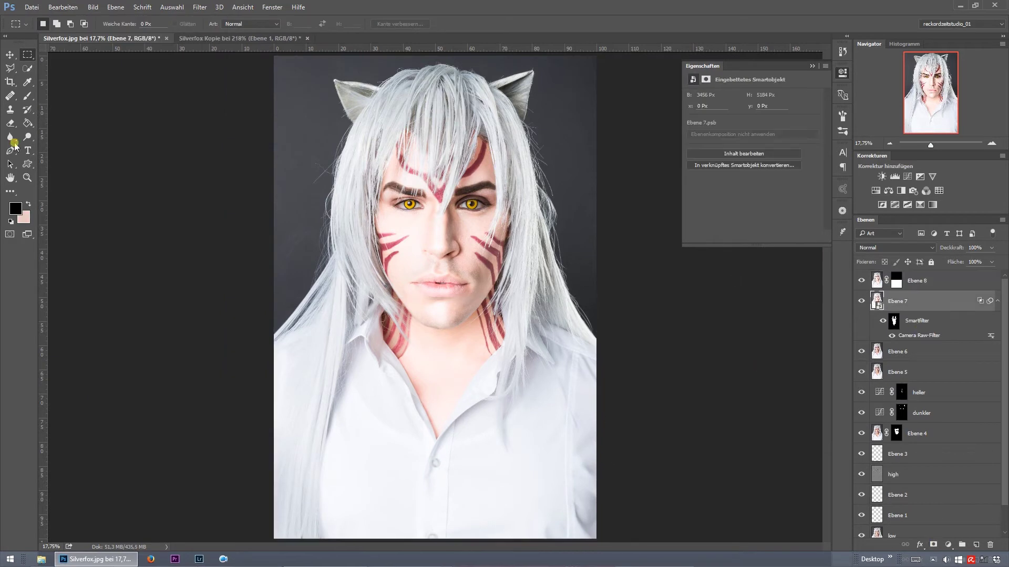
Set a white brush on the smoothing mask and add a Curves layer with a black mask
key(b)
click(894, 321)
key(d)
key(x)
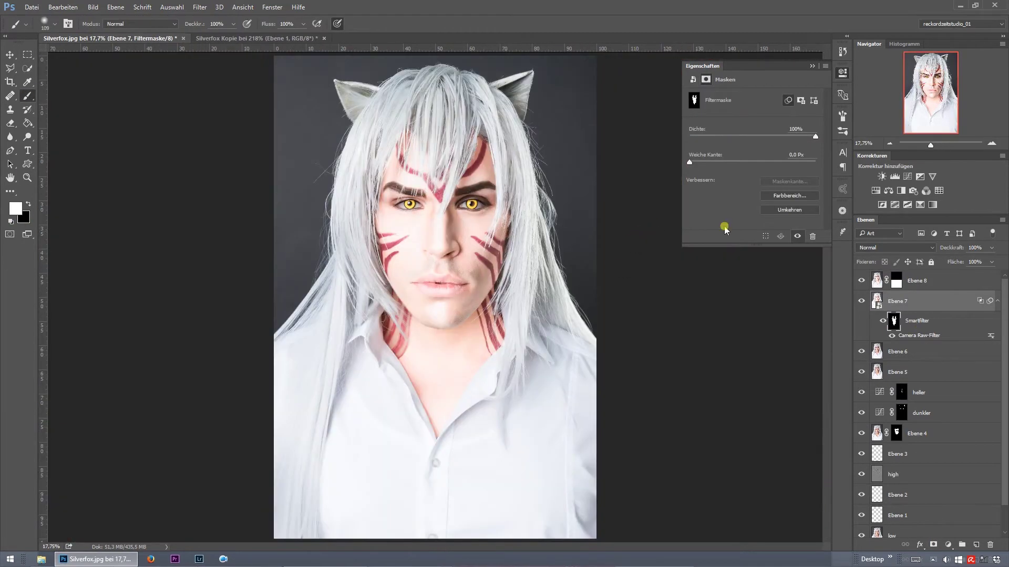
key(ctrl+i)
key(ctrl+minus)
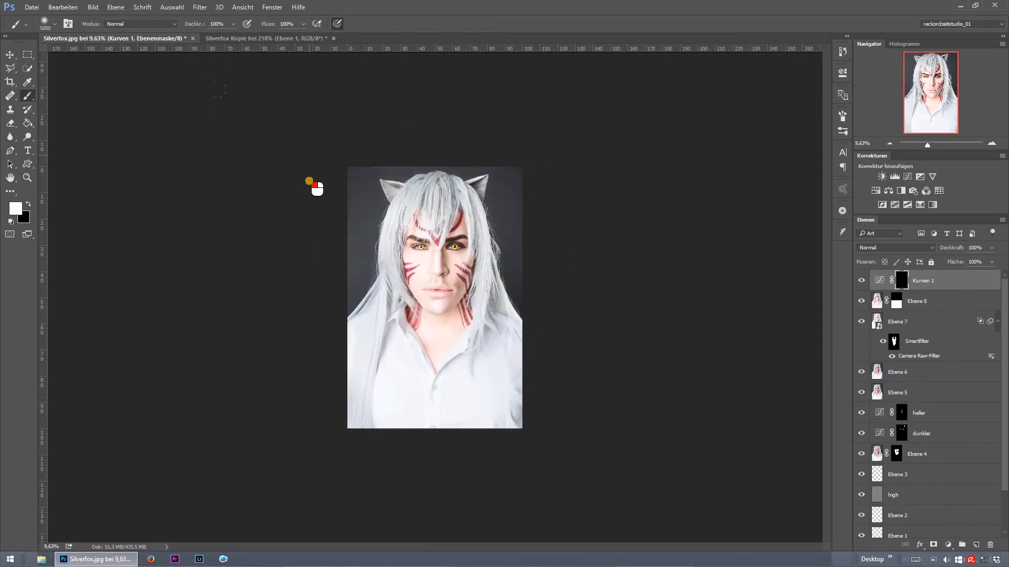
Darken the background through the Curves mask and add two more black-masked Curves layers
drag(316, 188, 310, 335)
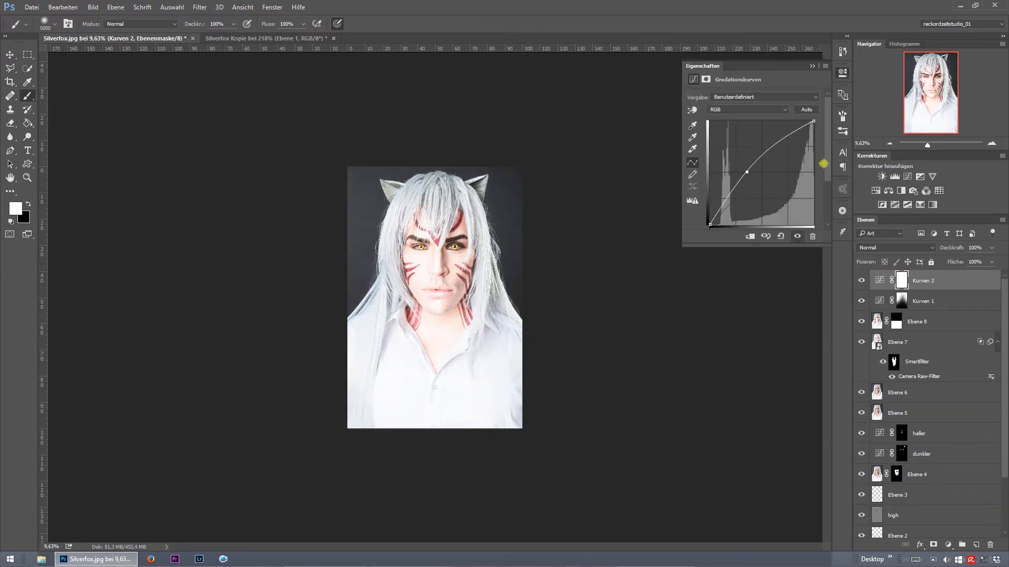
key(ctrl+i)
scroll(455, 155, up, 3)
key(2)
key(2)
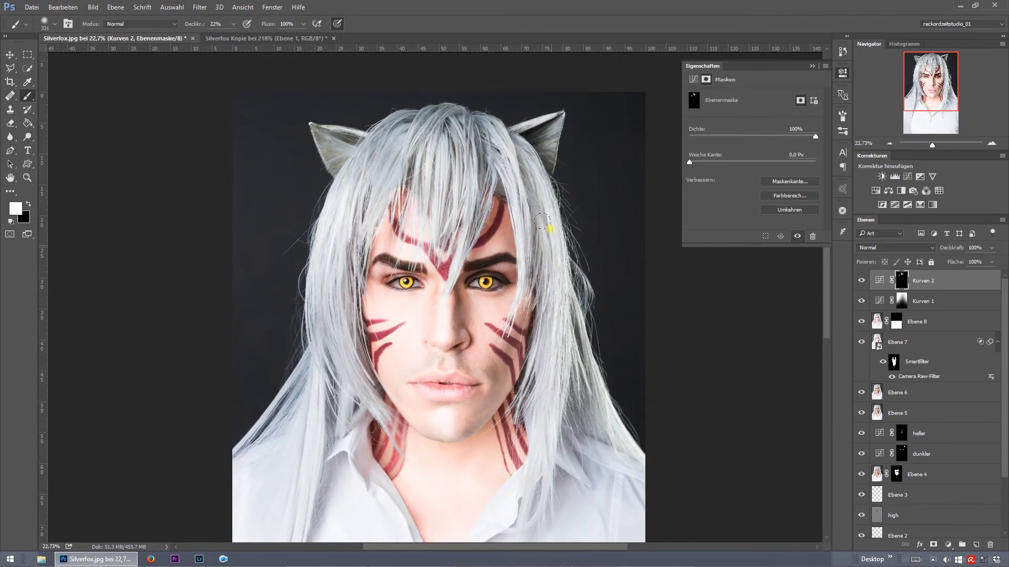
key(ctrl+m)
key(ctrl+i)
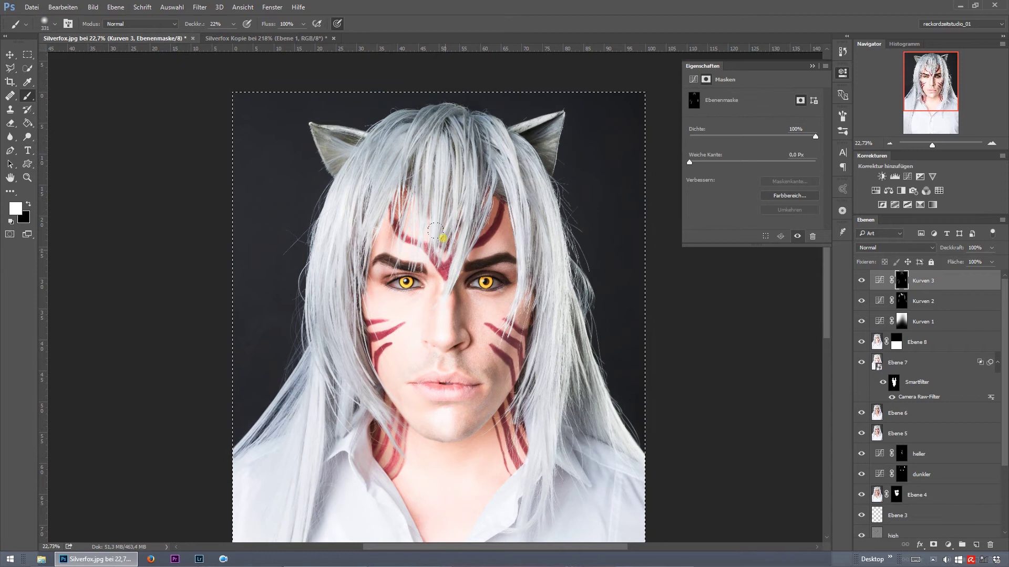
Add an empty layer for healing chin blemishes and fit the portrait on screen
alt+click(334, 303)
key(x)
key(alt+bracketleft)
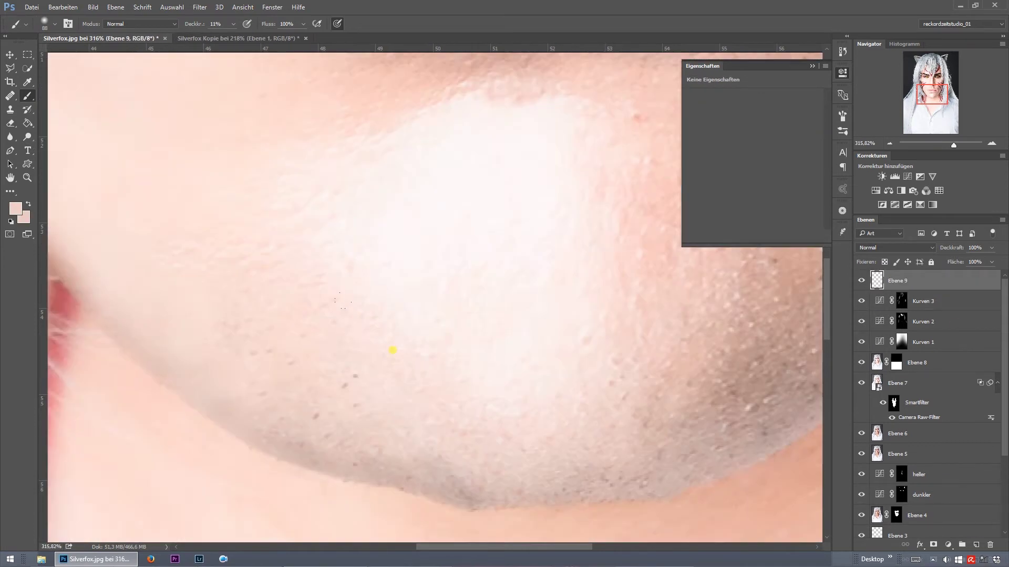
alt+click(384, 288)
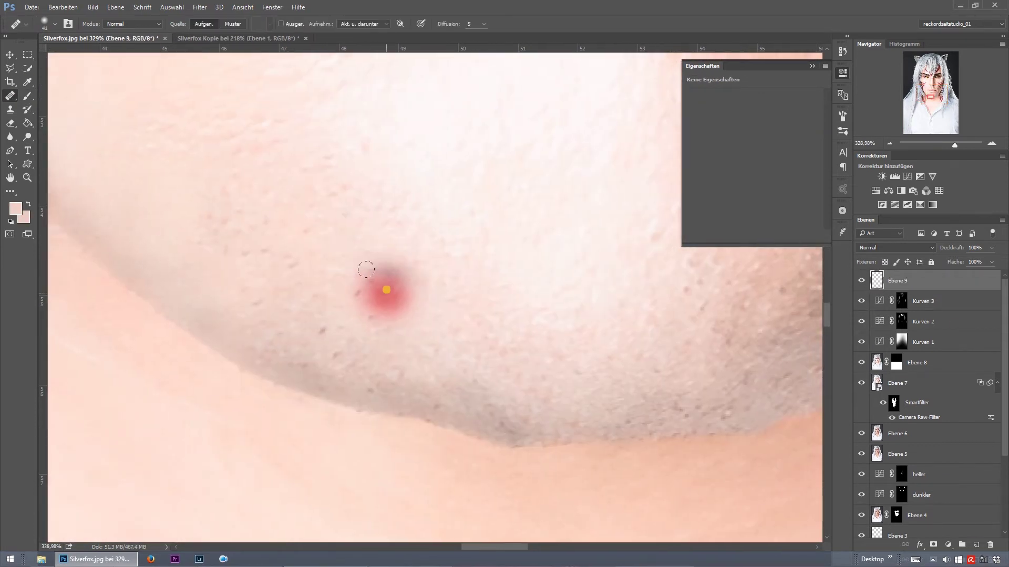
mouse_move(801, 265)
mouse_down()
mouse_move(531, 299)
mouse_move(329, 444)
mouse_up()
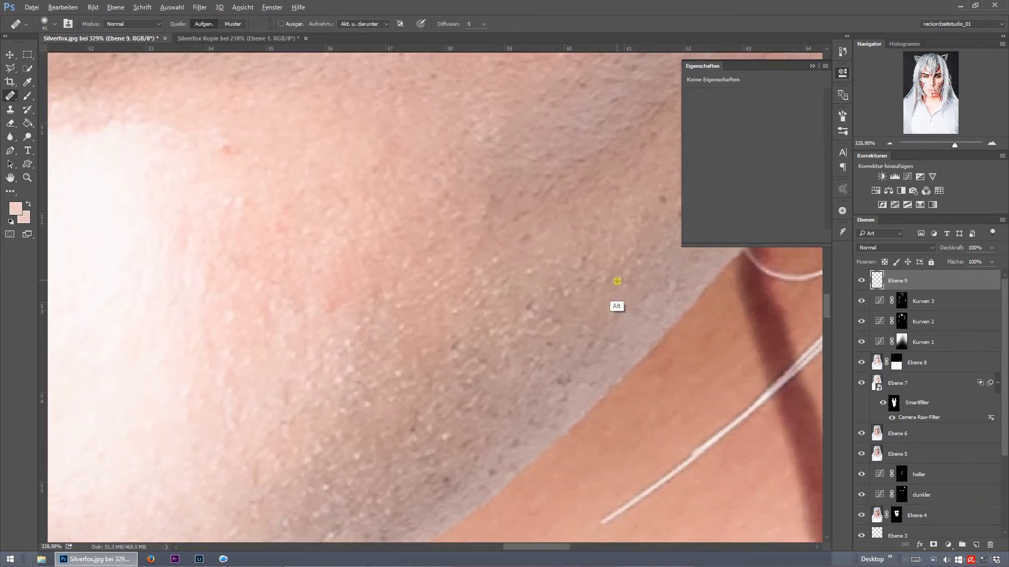
key(ctrl+0)
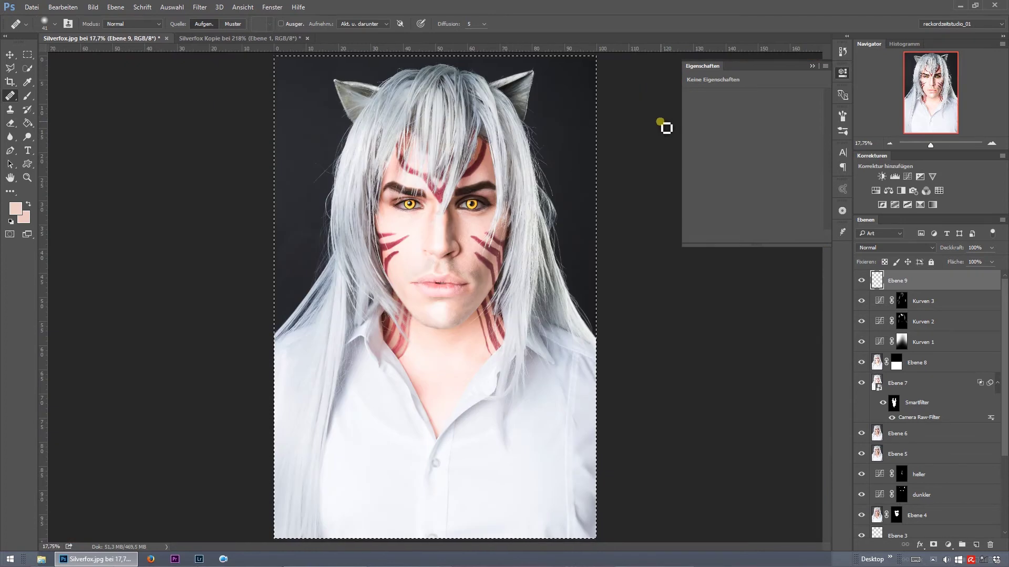
Apply the Color Efex Pro 4 Dark Contrasts look to the portrait
click(199, 7)
click(189, 245)
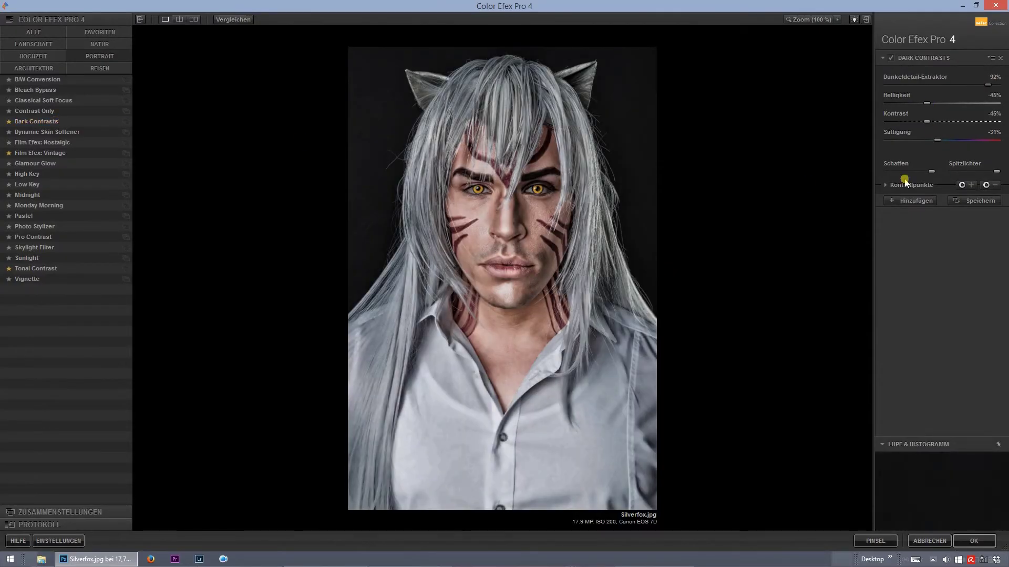
click(973, 541)
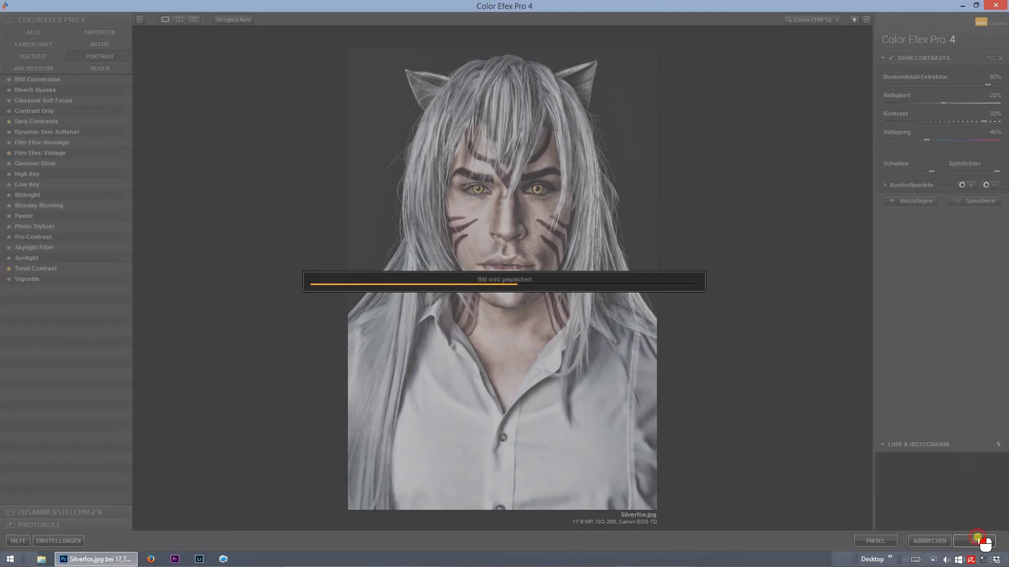
Add a layer mask to Ebene 10 and paint the Dark Contrasts look across the shirt in white
alt+click(933, 544)
key(b)
key(d)
mouse_move(578, 520)
mouse_down()
mouse_move(531, 477)
mouse_move(411, 430)
mouse_up()
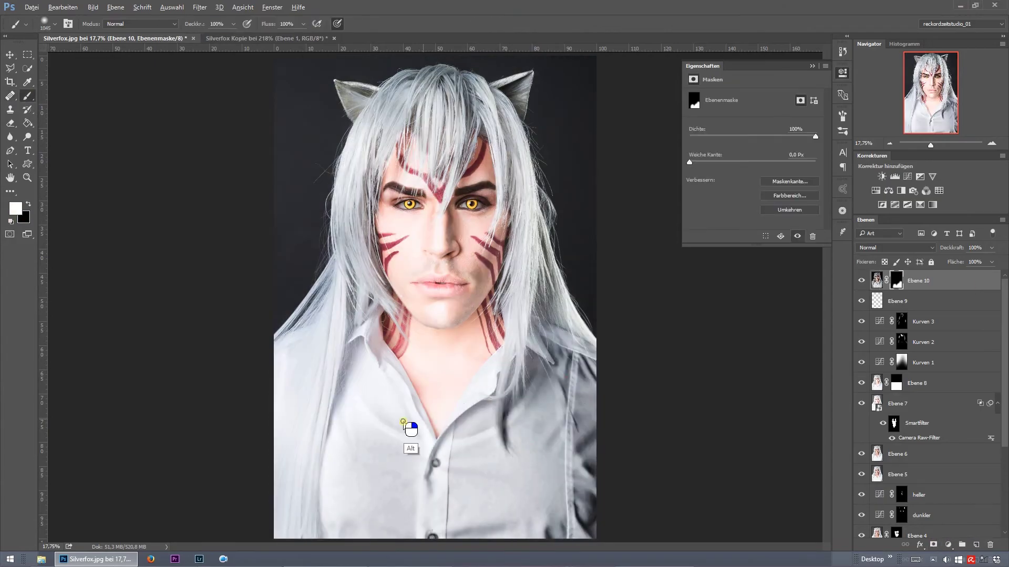
mouse_move(405, 382)
mouse_down()
mouse_move(223, 459)
mouse_move(514, 419)
mouse_move(574, 505)
mouse_up()
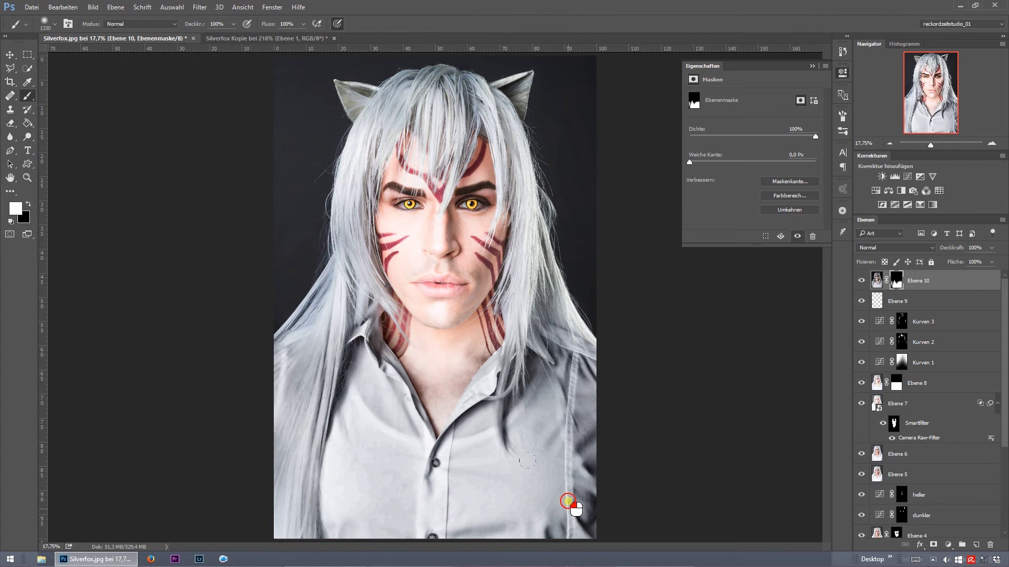
Paint black on the mask over the neck and chest to restore natural skin tone
scroll(496, 417, up, 5)
key(x)
mouse_move(415, 325)
mouse_down()
mouse_move(406, 214)
mouse_move(462, 226)
mouse_move(219, 198)
mouse_move(292, 238)
mouse_up()
scroll(292, 238, up, 1)
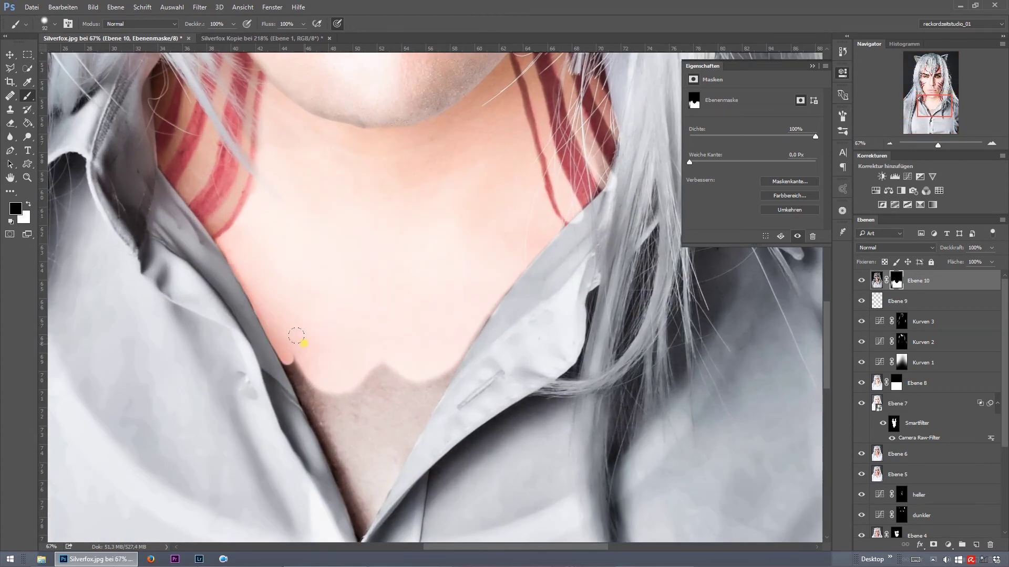
drag(296, 336, 456, 318)
drag(600, 171, 354, 430)
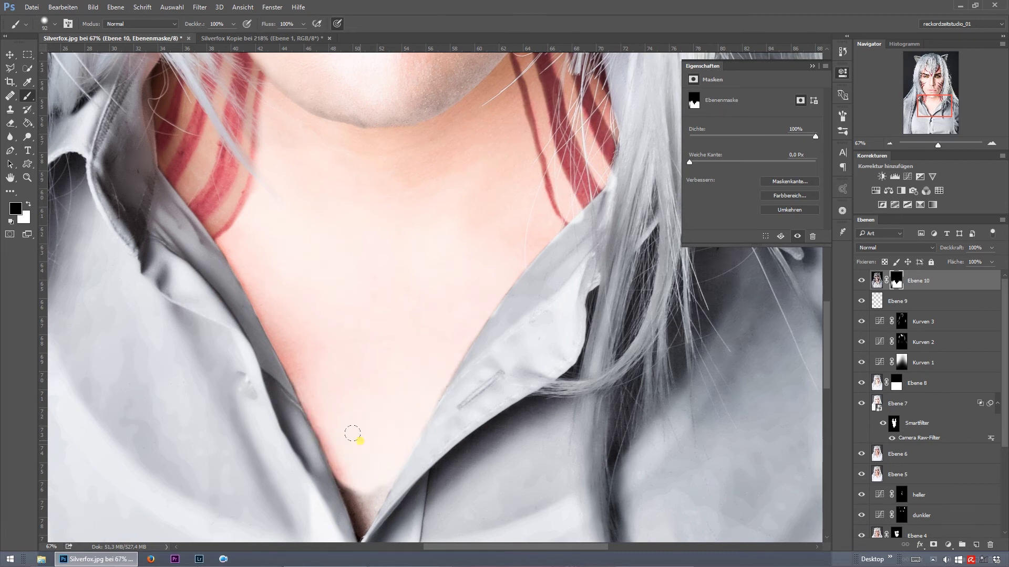
scroll(354, 429, down, 3)
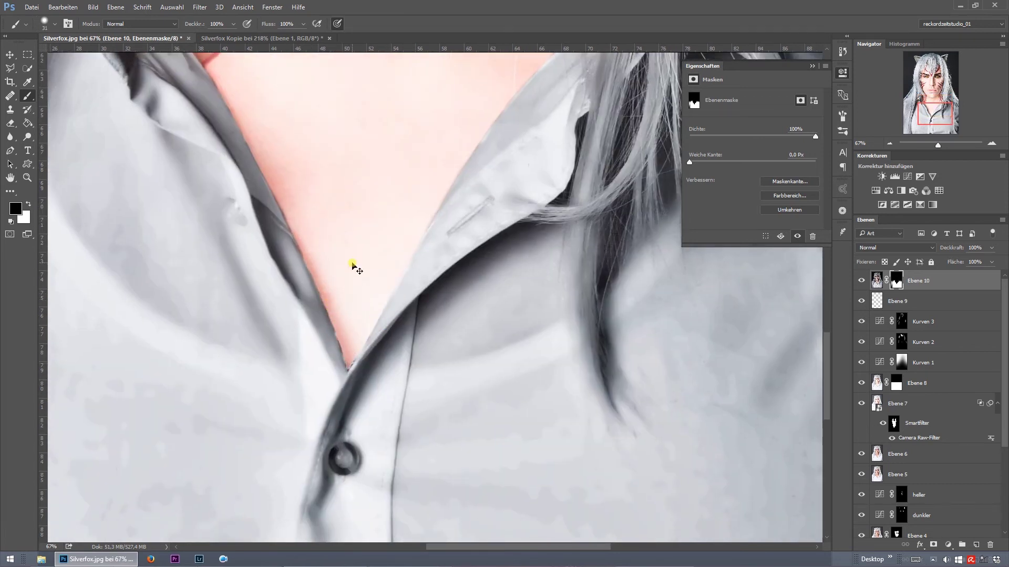